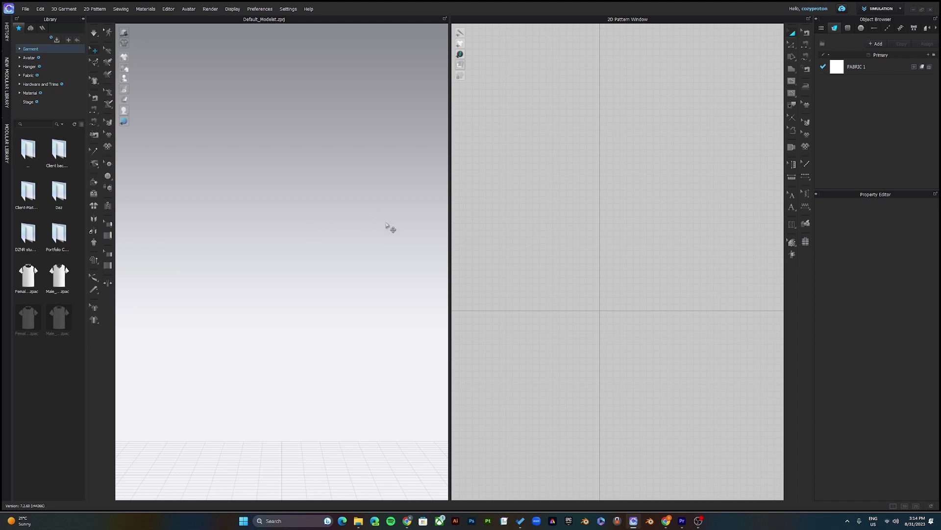
Step: Load the BOXY HOODIE garment into the 3D scene from the DZNR folder in the library
double_click(31, 236)
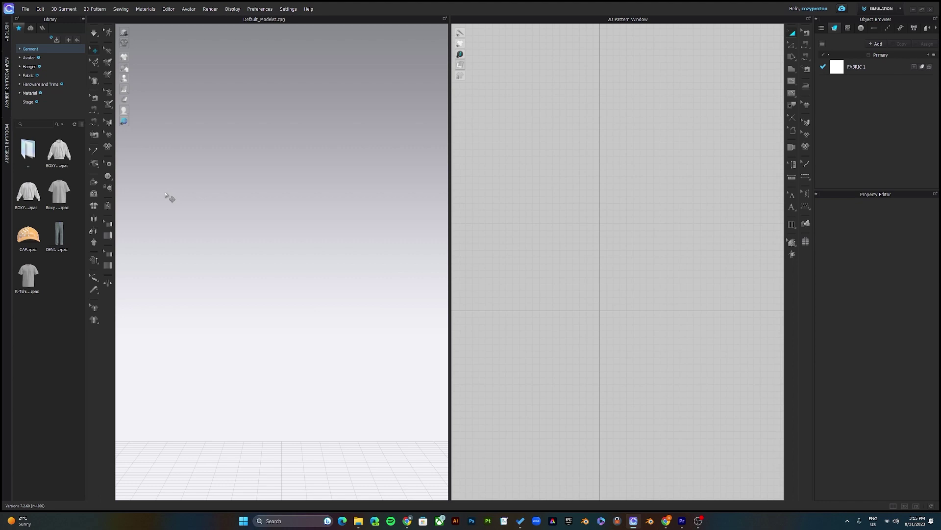
drag(66, 160, 287, 244)
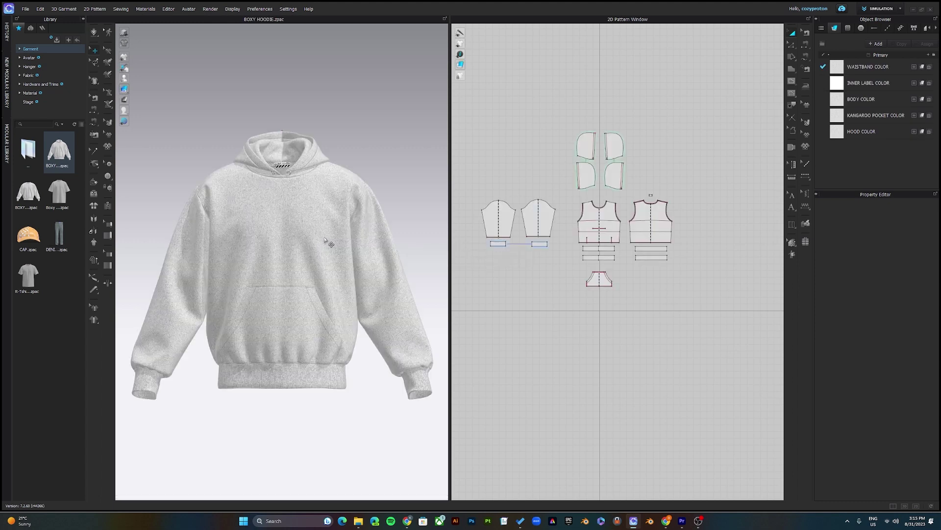
Step: Examine the overall shape and fabric of the loaded hoodie in the 3D view
scroll(300, 245, down, 2)
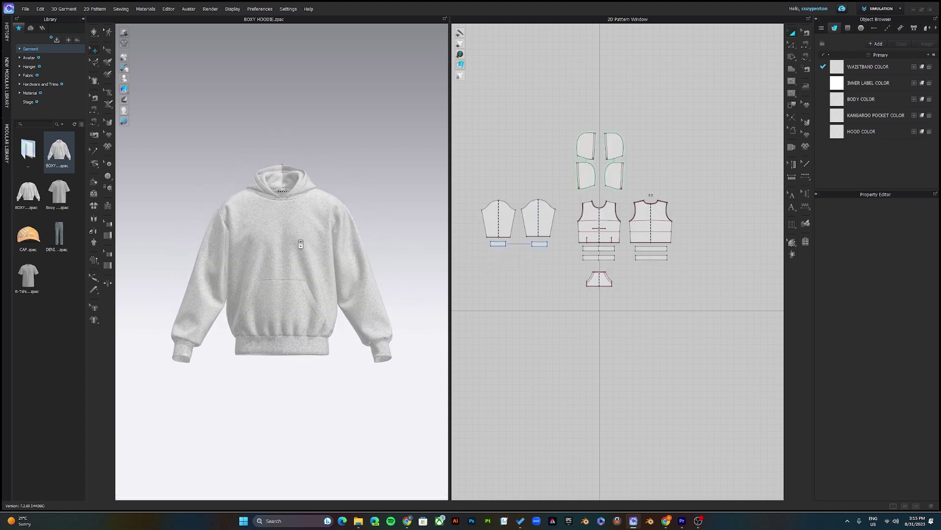
scroll(300, 245, down, 1)
scroll(301, 245, up, 2)
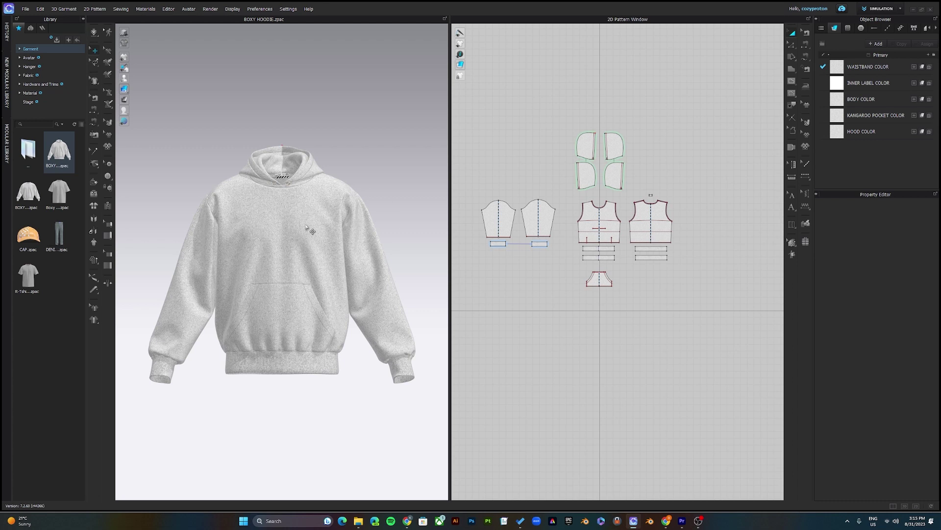
scroll(311, 227, up, 1)
scroll(311, 227, up, 2)
scroll(312, 232, down, 4)
scroll(313, 237, up, 3)
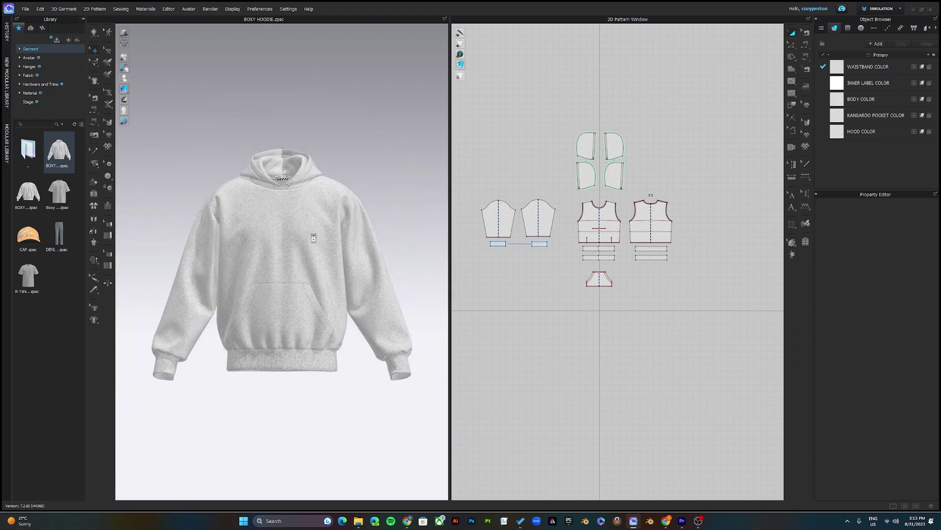
scroll(314, 238, down, 2)
scroll(313, 238, up, 5)
scroll(313, 238, down, 1)
right_drag(367, 239, 374, 220)
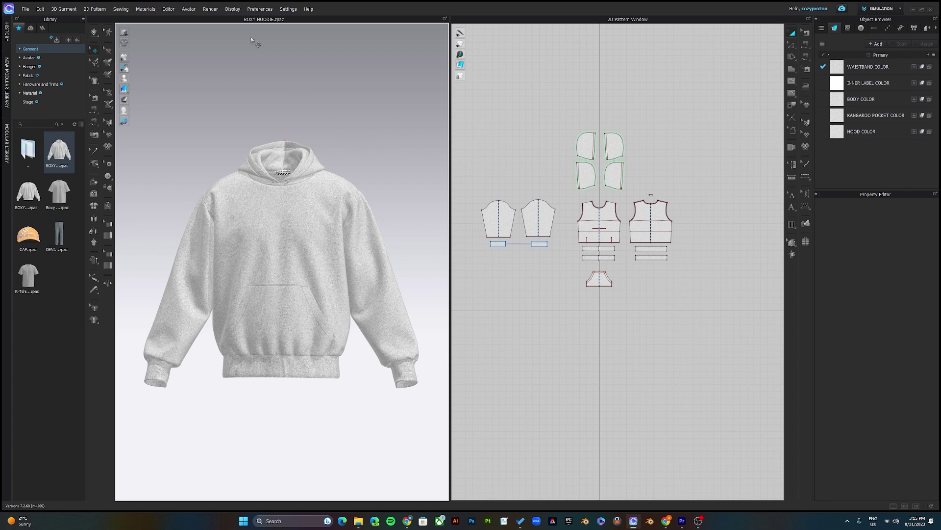
Step: Show the pattern names on the hoodie's 2D pattern pieces
click(232, 9)
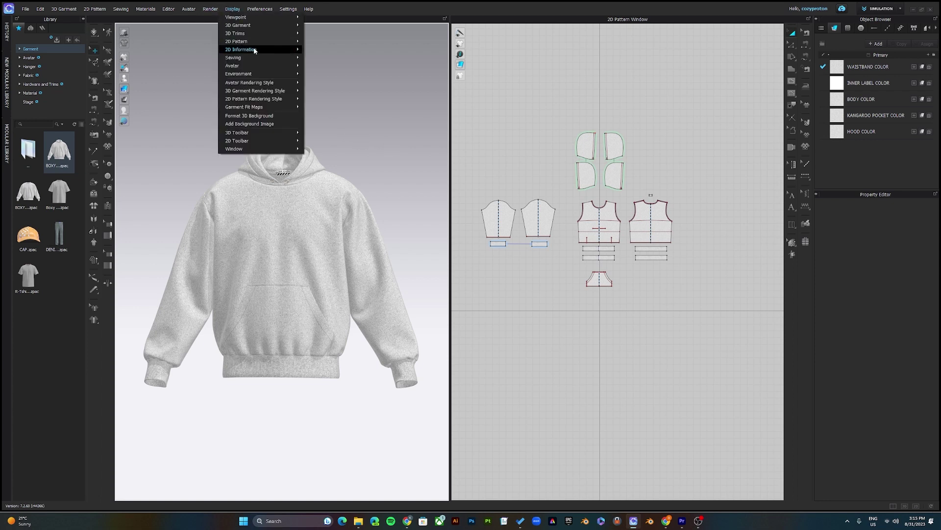
mouse_move(254, 50)
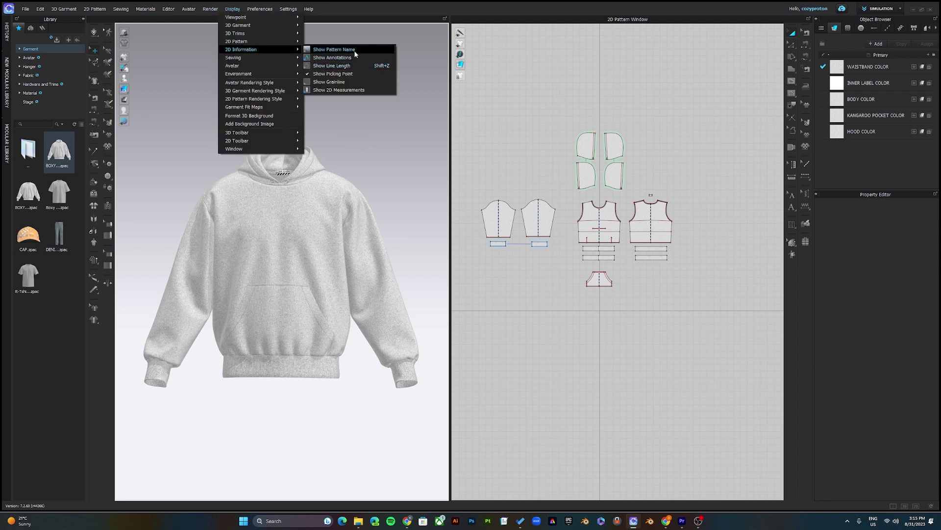
click(334, 49)
Step: Examine the labelled 2D pattern pieces, including the front, back, sleeves, hood, waistbands and pocket
scroll(578, 196, up, 5)
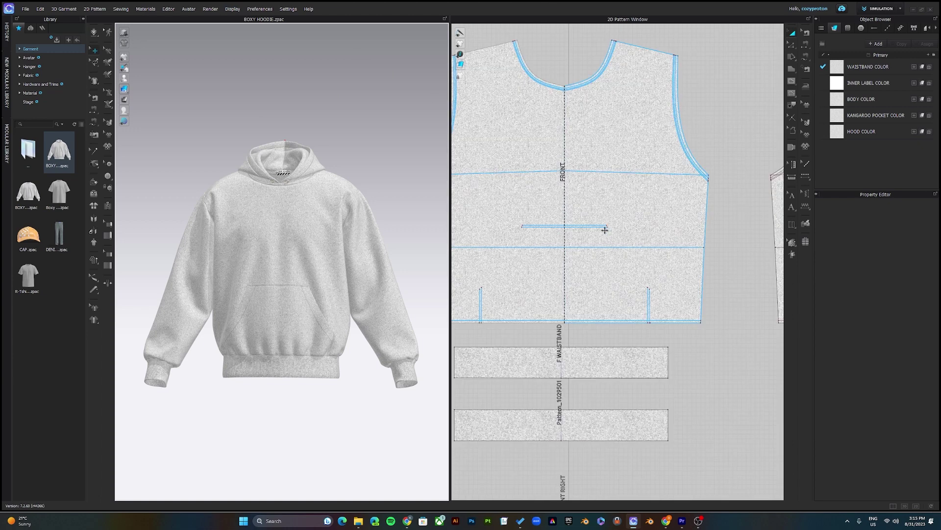
scroll(578, 217, down, 5)
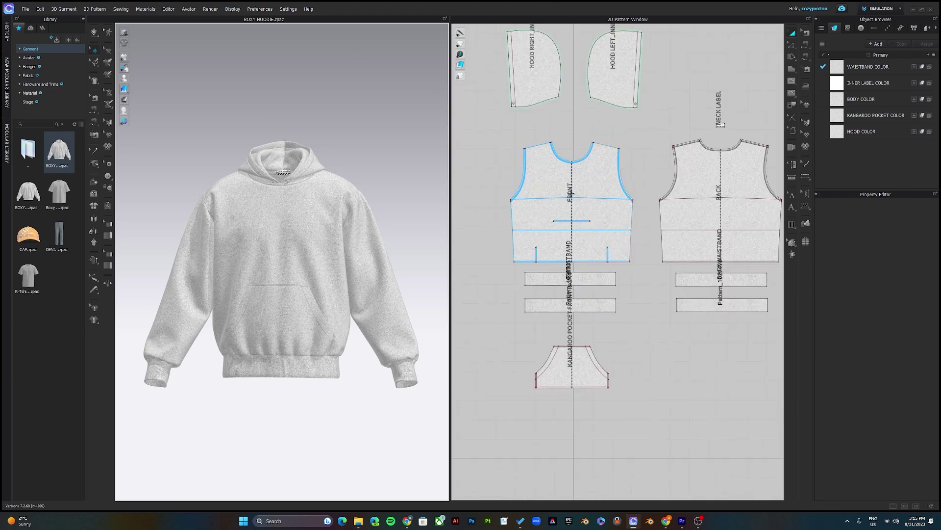
scroll(572, 200, up, 3)
scroll(638, 201, down, 3)
scroll(633, 202, up, 3)
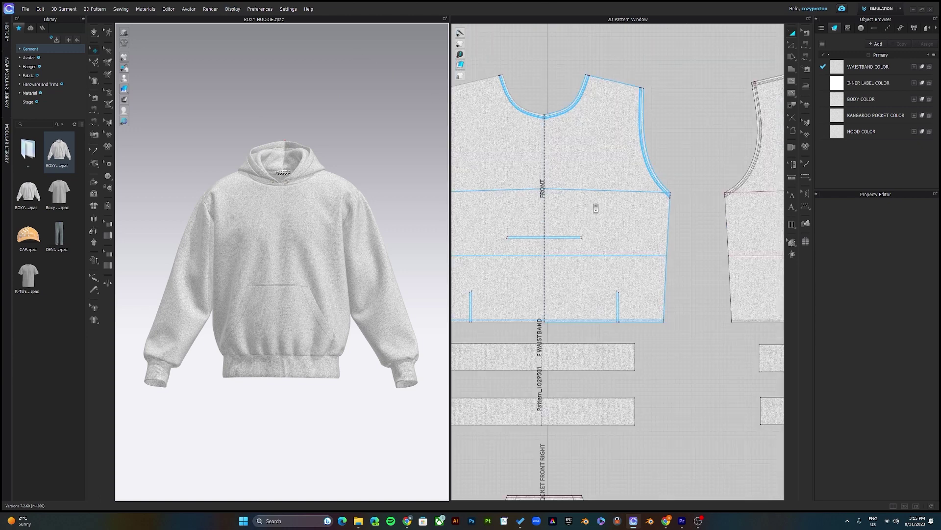
scroll(539, 199, down, 4)
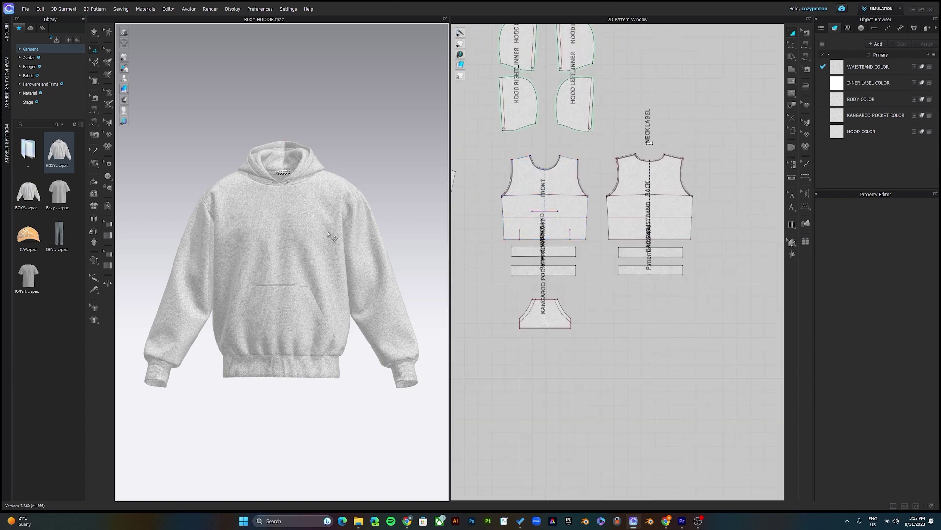
scroll(528, 222, down, 3)
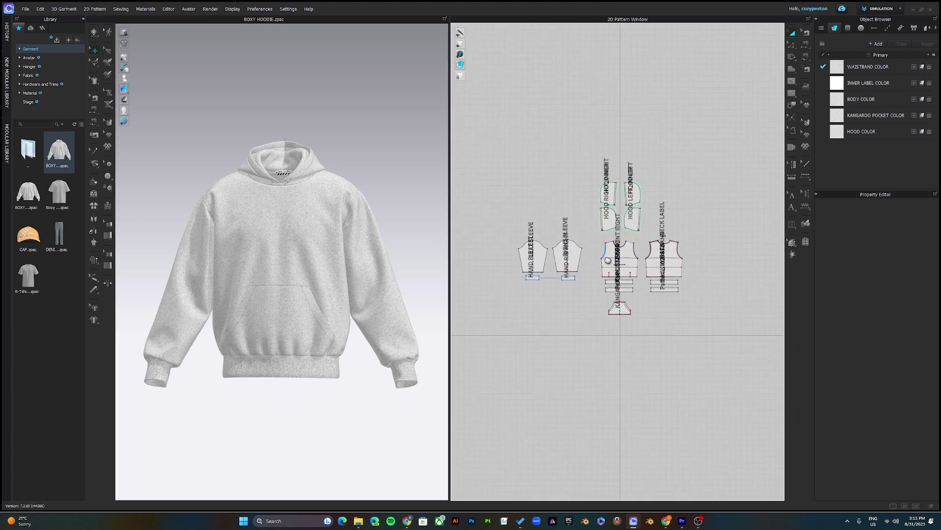
scroll(628, 255, up, 2)
mouse_move(369, 276)
right_down()
mouse_move(300, 269)
mouse_move(353, 273)
mouse_move(336, 277)
mouse_move(352, 283)
mouse_move(422, 269)
mouse_move(237, 272)
mouse_move(399, 269)
mouse_move(339, 275)
mouse_move(373, 278)
right_up()
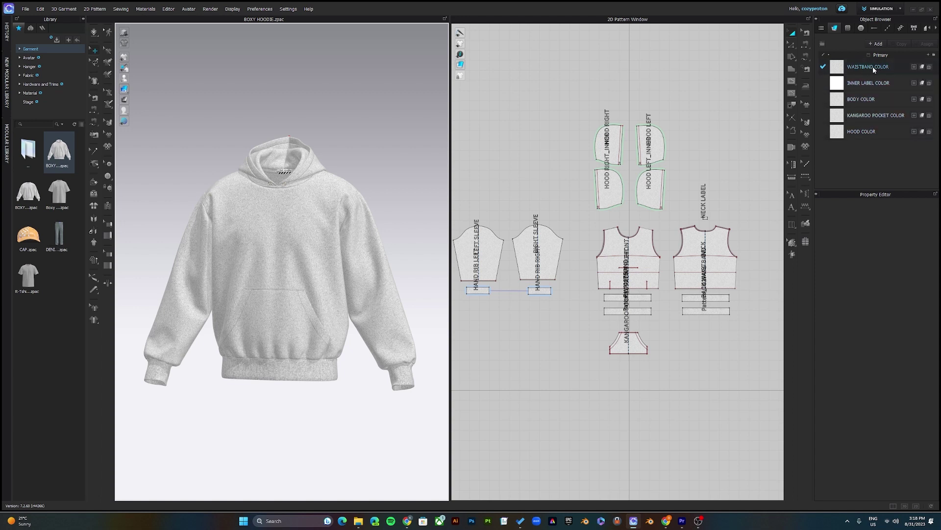
Step: Hide the heather overlay layer in the texture of the BODY COLOR fabric and close the Texture Editor
click(860, 99)
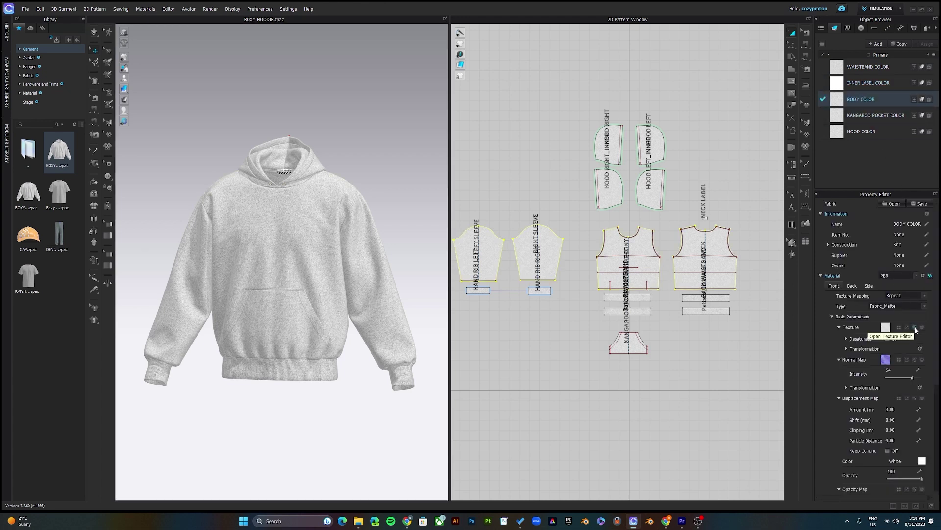
click(914, 327)
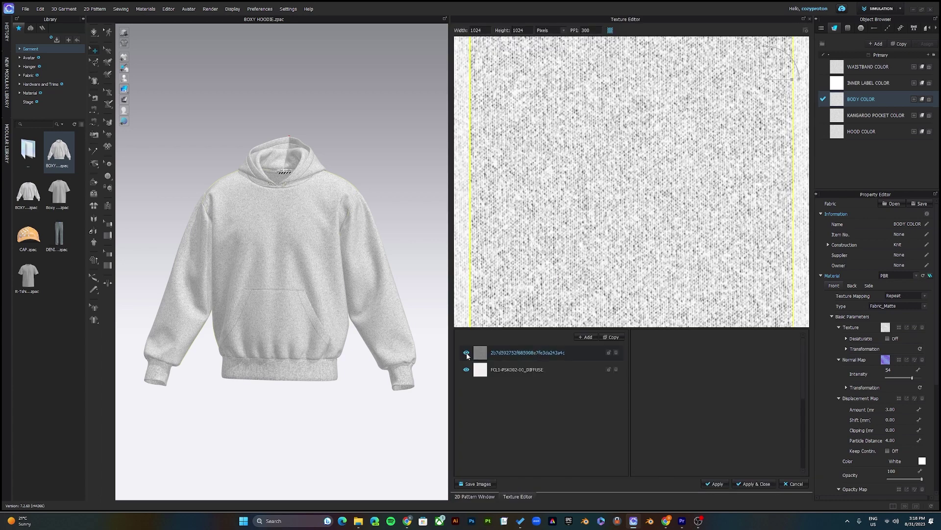
click(466, 352)
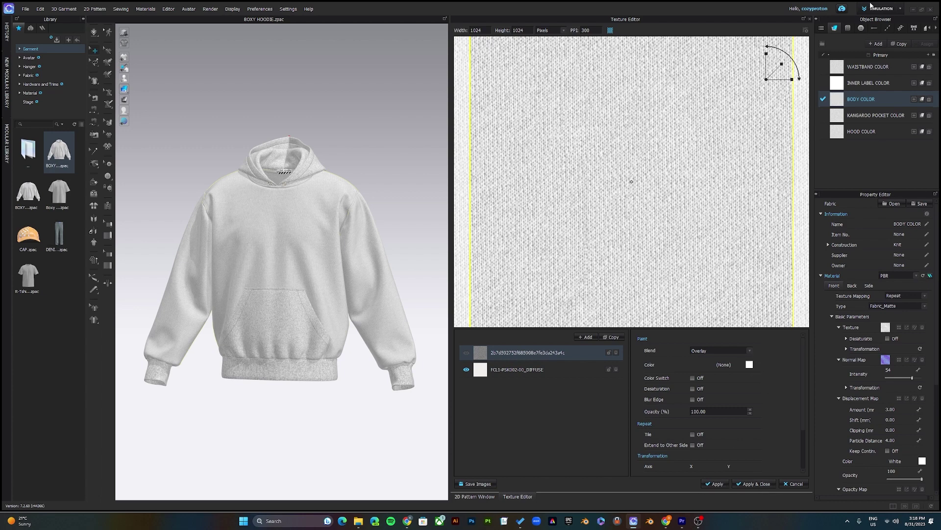
click(810, 19)
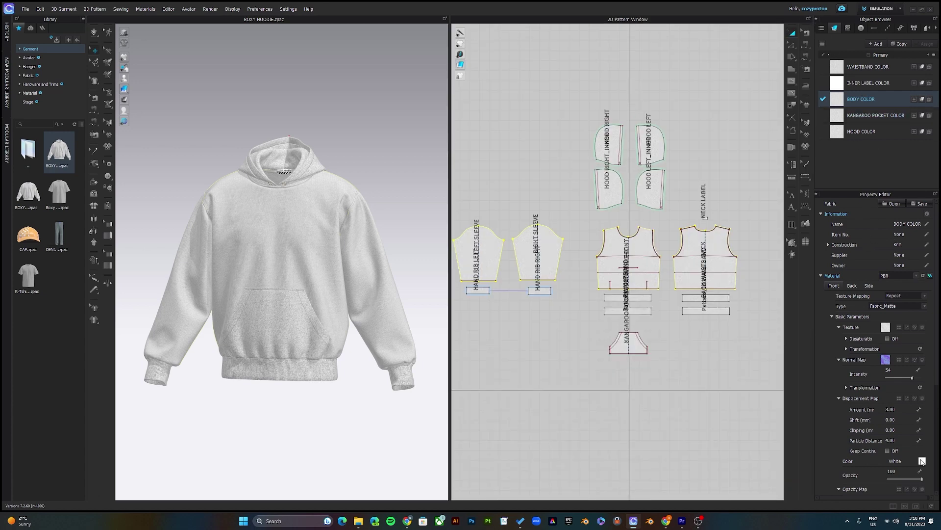
Step: Turn on desaturation for the BODY COLOR fabric's texture and set the fabric color to black
click(888, 338)
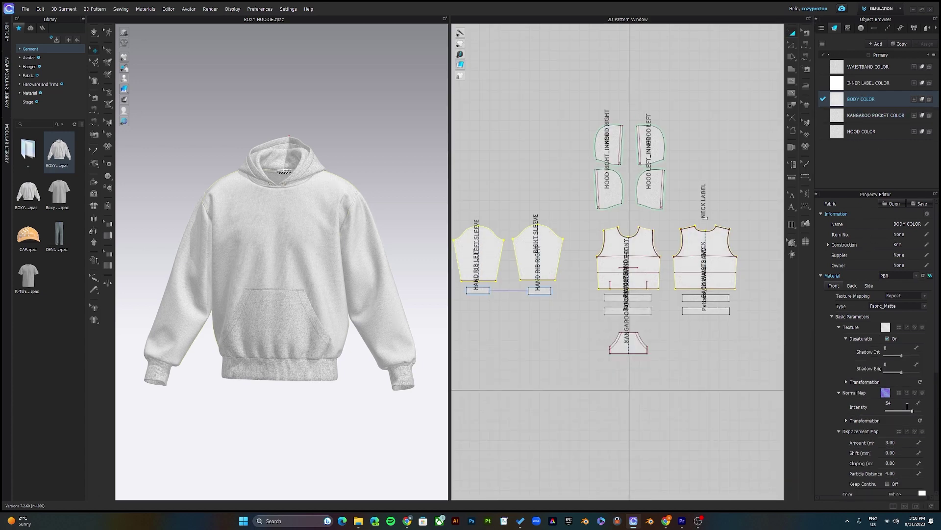
scroll(920, 478, down, 1)
click(923, 473)
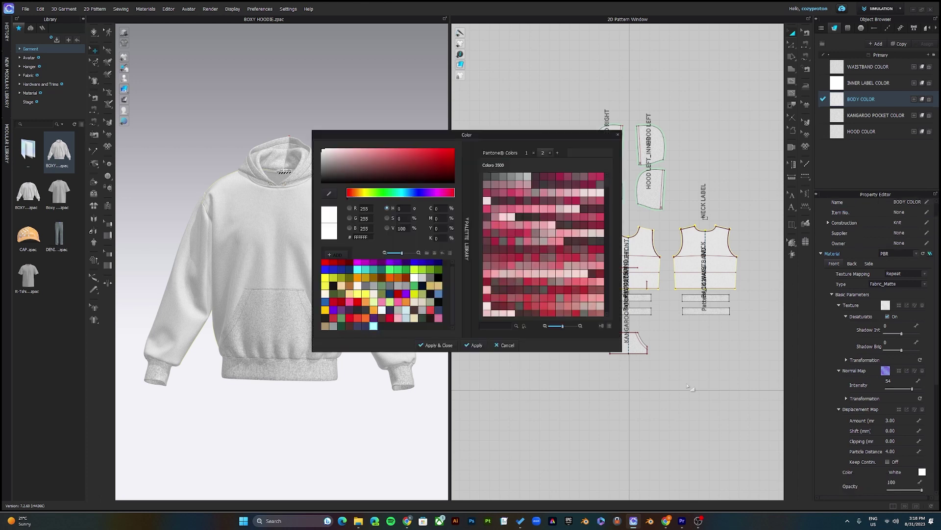
click(438, 278)
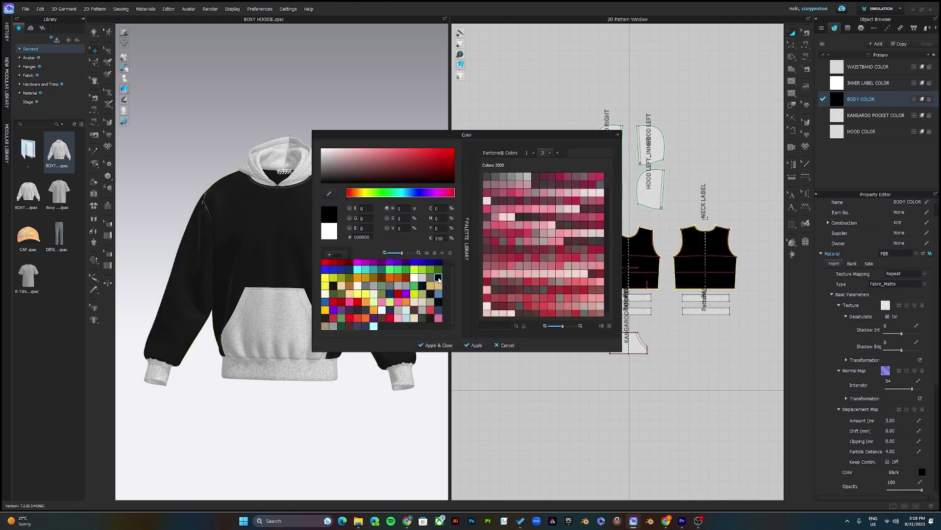
click(435, 345)
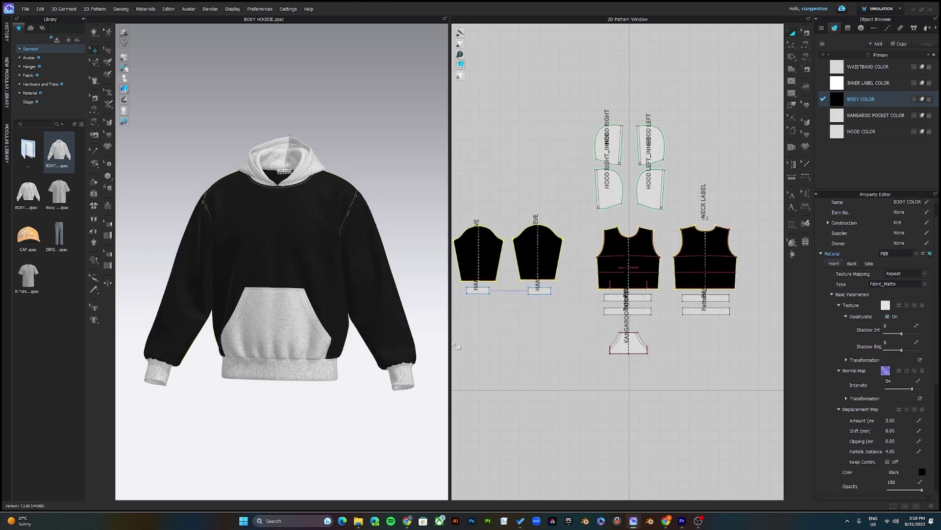
Step: Hide the heather overlay layer in the WAISTBAND COLOR fabric's texture and set the fabric color to black
click(876, 70)
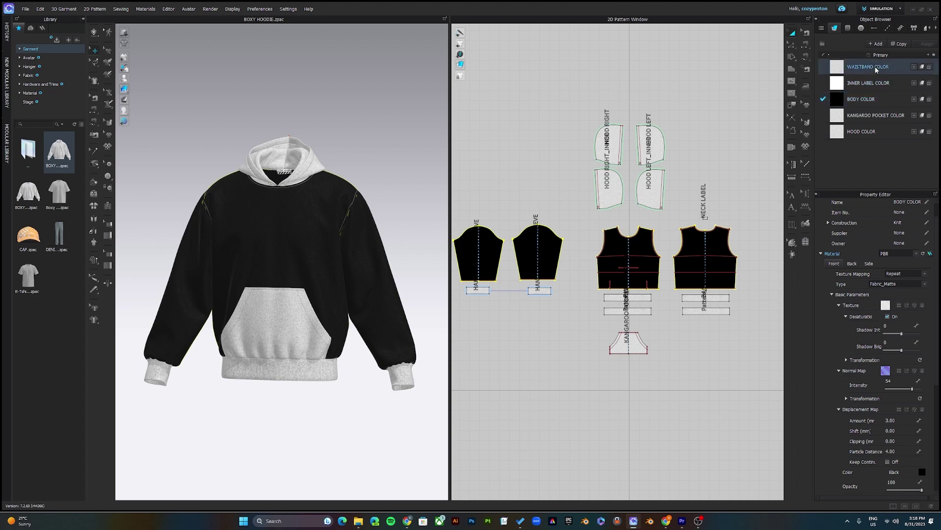
click(915, 305)
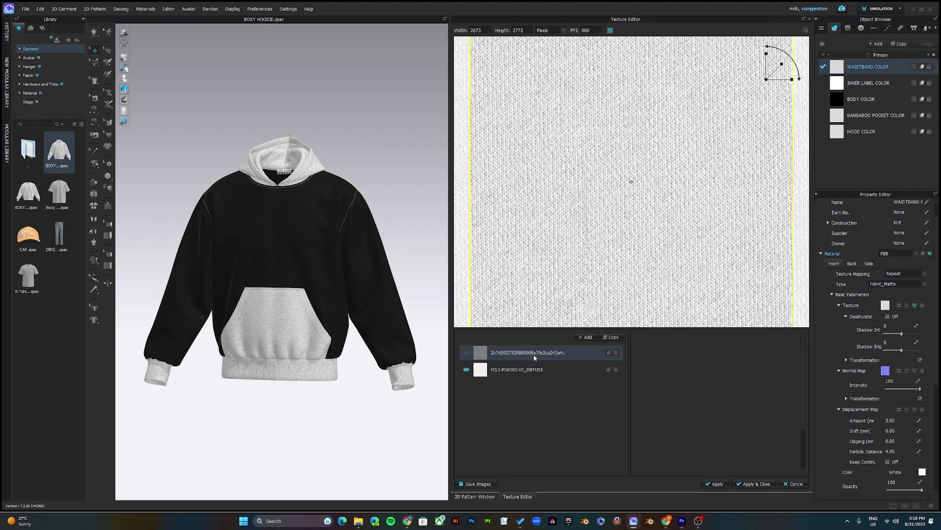
click(809, 18)
click(922, 472)
Step: Make the KANGAROO POCKET COLOR fabric black, with its heather overlay layer hidden and texture desaturation turned on
click(875, 115)
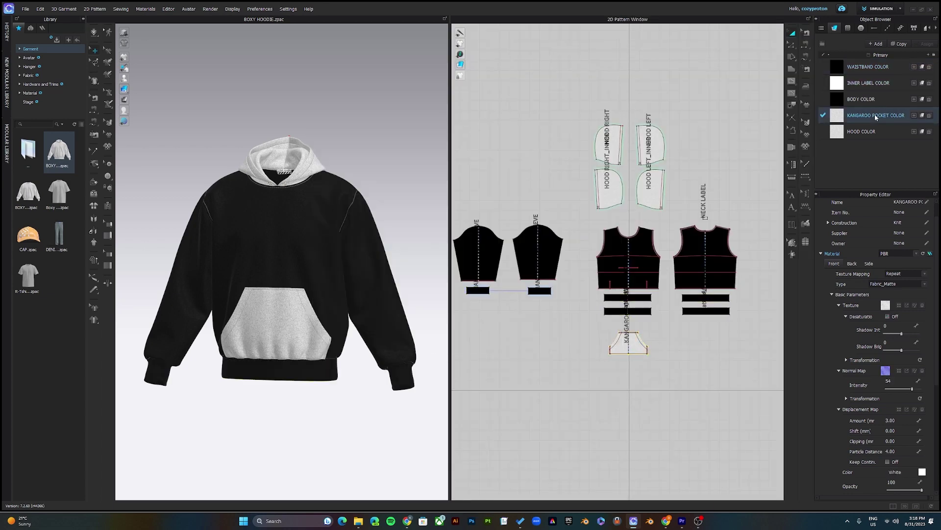
right_drag(284, 303, 282, 300)
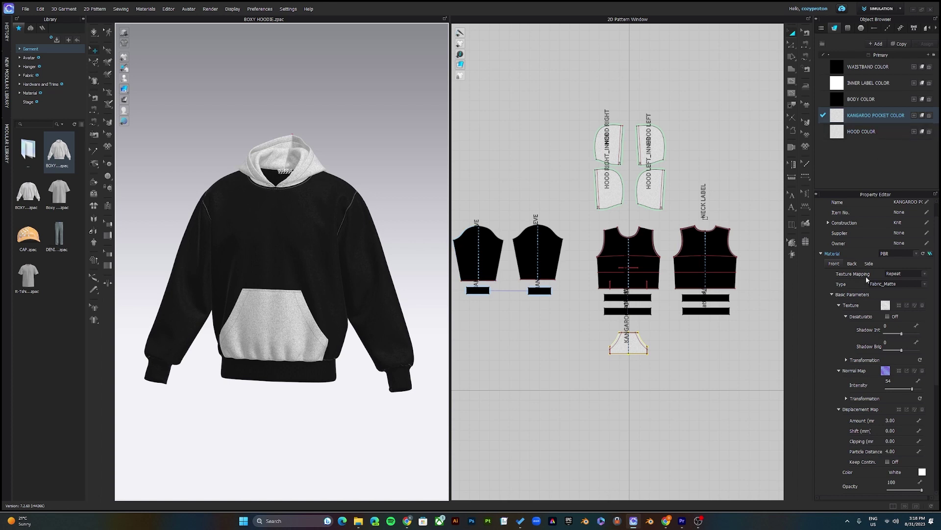
click(923, 472)
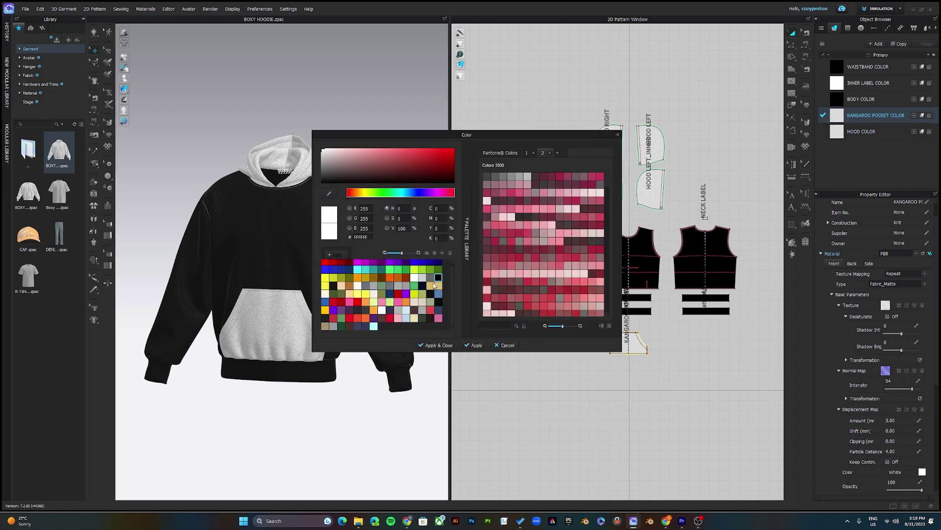
click(508, 346)
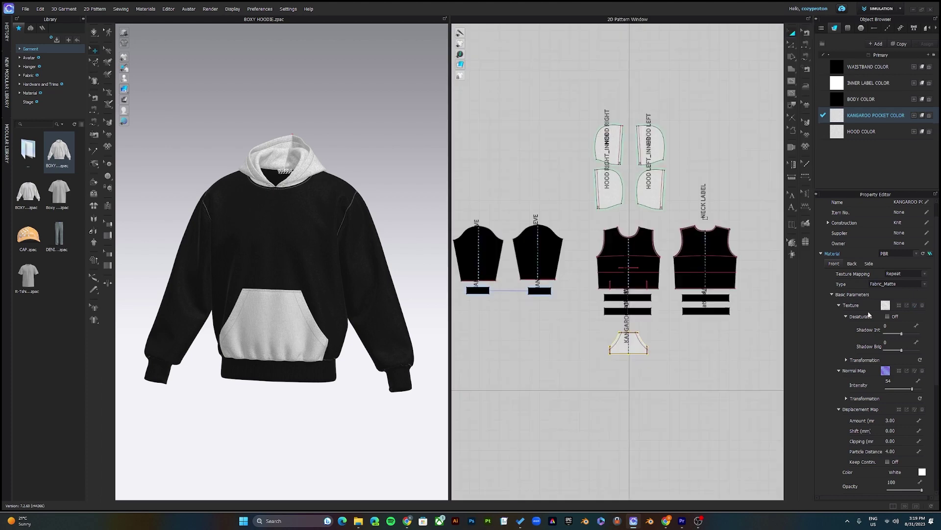
click(887, 316)
click(923, 471)
click(326, 265)
click(478, 346)
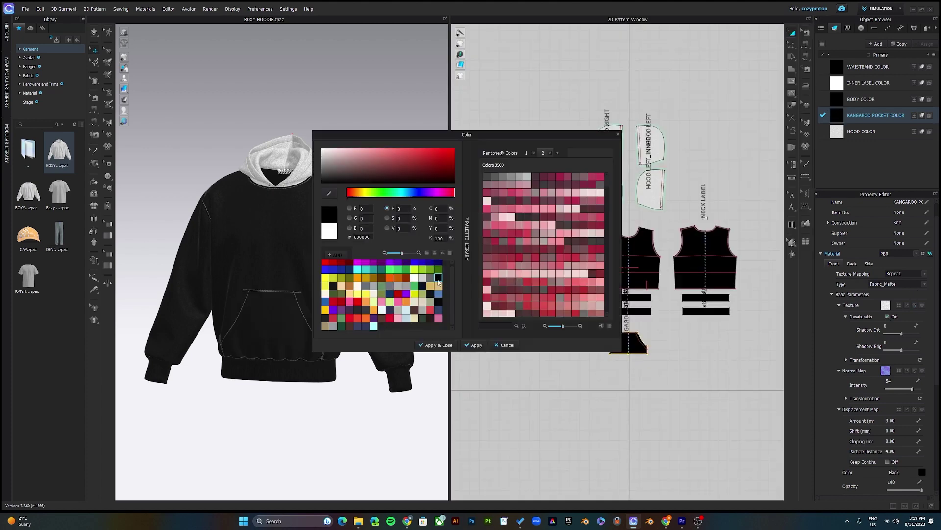
Step: Turn on texture desaturation for the HOOD COLOR fabric and open its color palette clear of the 3D garment
click(859, 132)
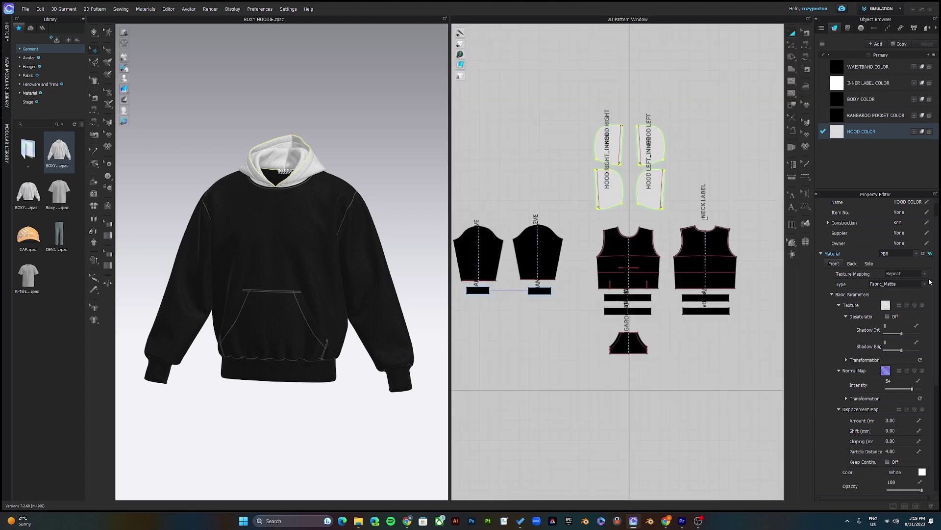
click(887, 317)
click(922, 471)
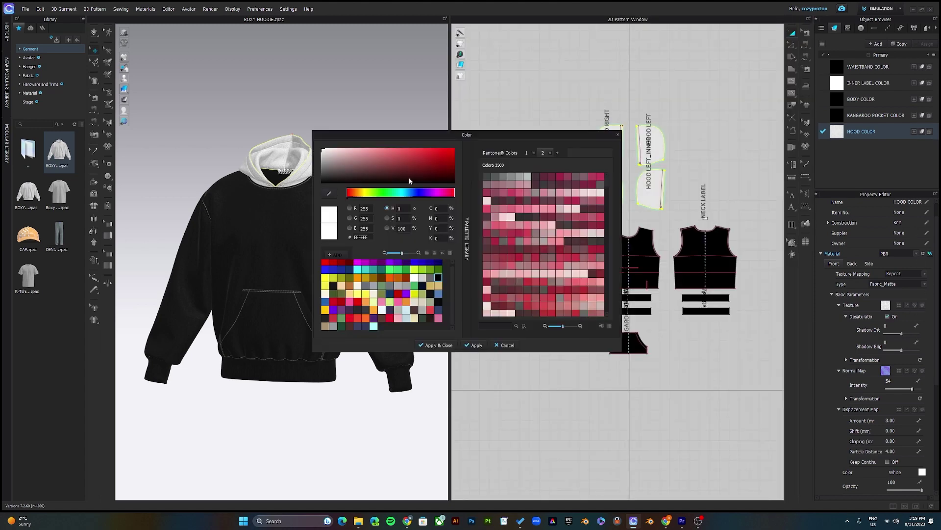
drag(463, 137, 593, 149)
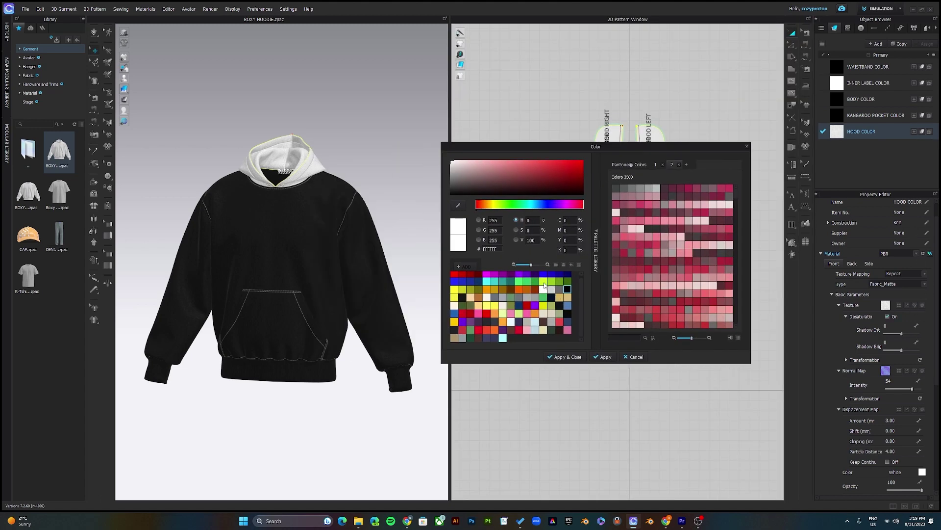
Step: Try several palette colors on the hood, ending with cyan 51FFFF
click(544, 283)
click(525, 283)
click(502, 290)
click(486, 284)
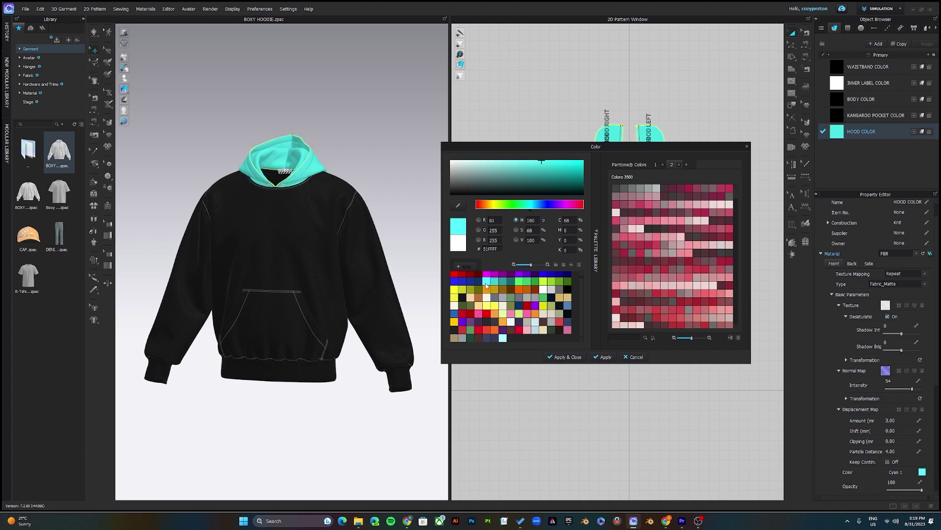
Step: Set the HOOD COLOR fabric to black and apply the color
click(568, 292)
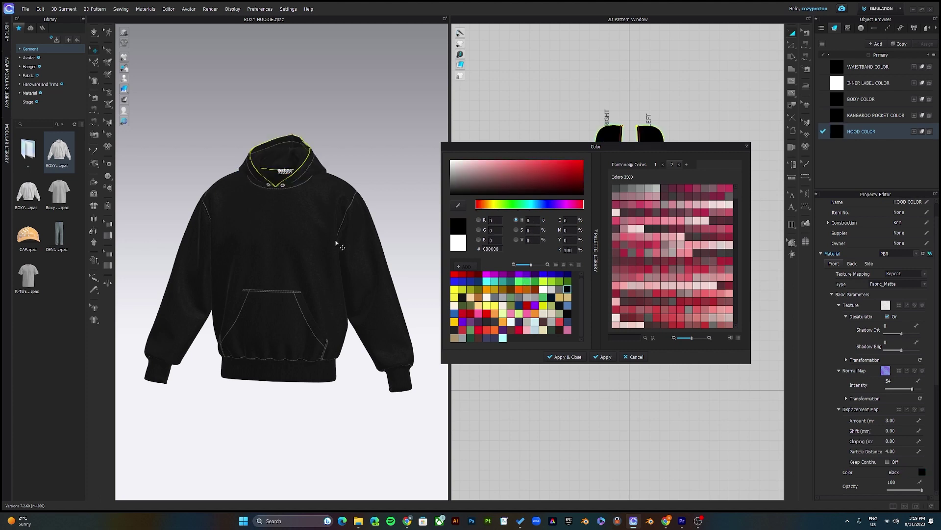
click(569, 356)
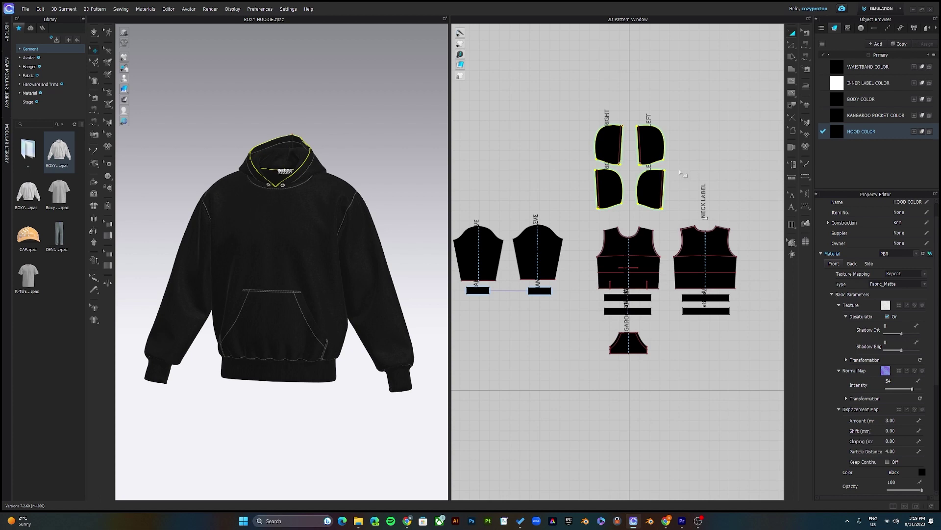
Step: Inspect the recolored black hoodie from several angles and distances, checking the hood, body and pocket, then clear the hood selection
scroll(290, 307, up, 6)
scroll(267, 284, down, 6)
right_drag(269, 285, 298, 285)
scroll(274, 265, up, 4)
right_drag(254, 246, 321, 301)
scroll(343, 289, up, 3)
middle_drag(322, 301, 335, 291)
scroll(237, 310, down, 6)
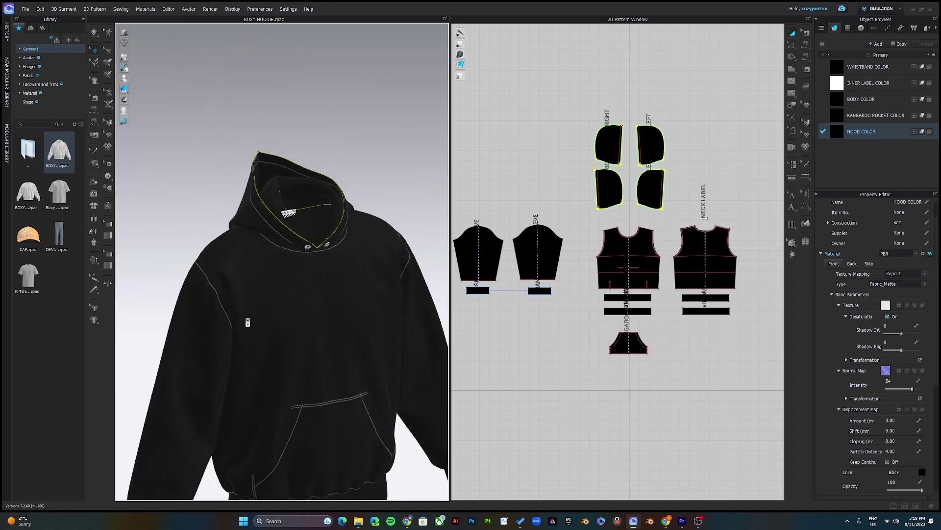
middle_drag(245, 326, 312, 214)
right_drag(311, 214, 330, 189)
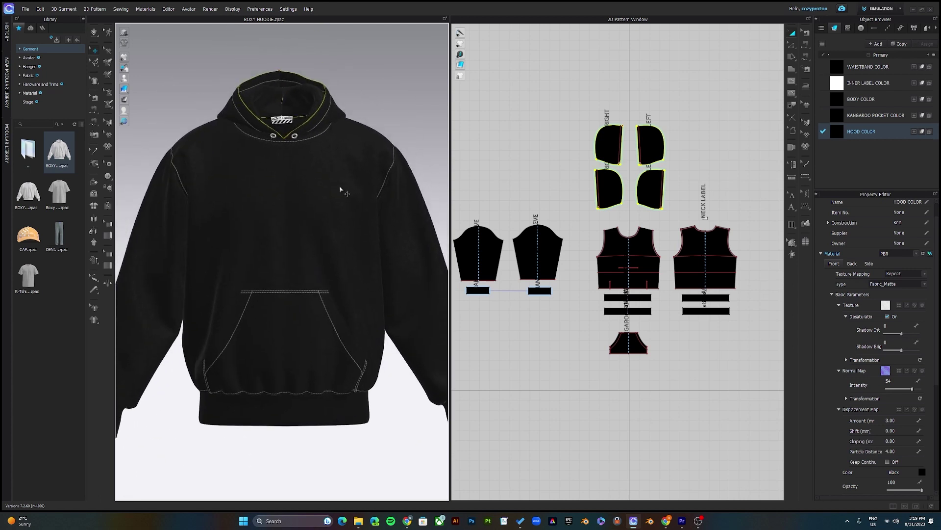
click(395, 120)
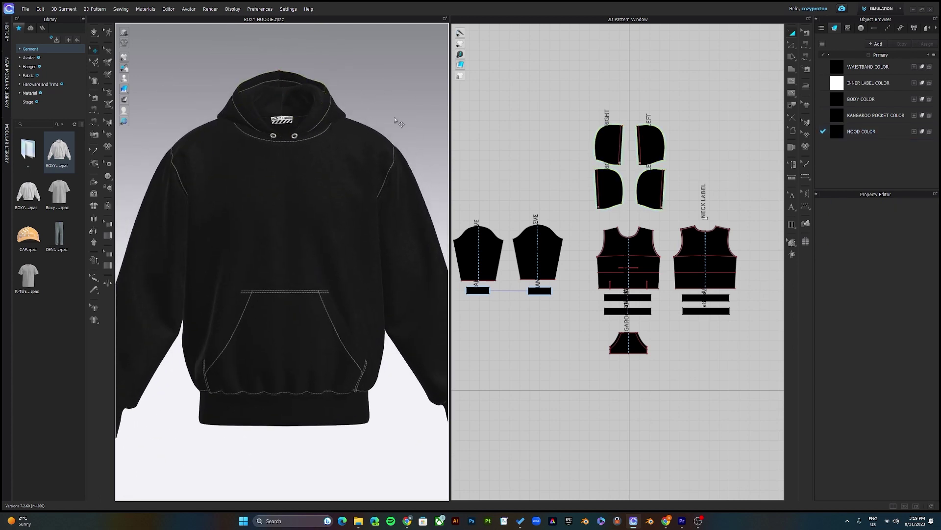
Step: Recolor the THREAD COLOR topstitch after trying dark gray 171717, ending with gray 666666, and apply it
click(889, 29)
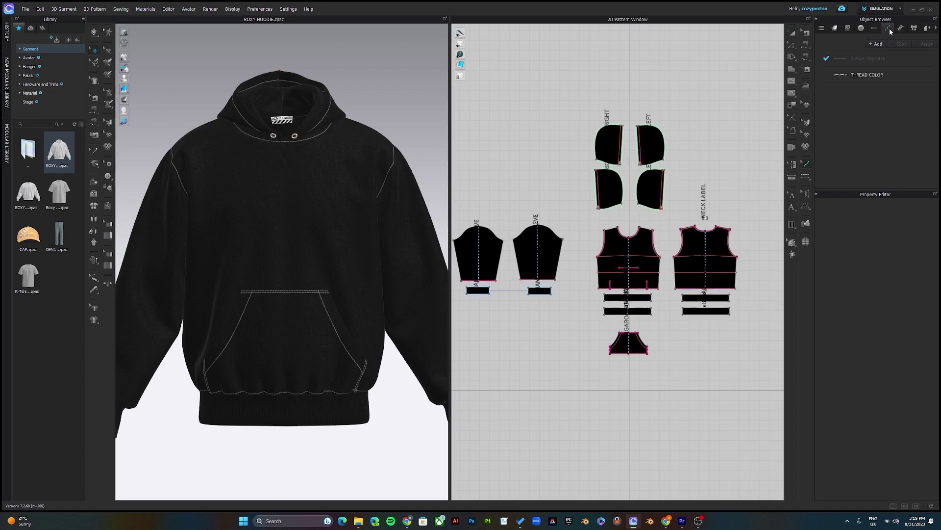
click(879, 77)
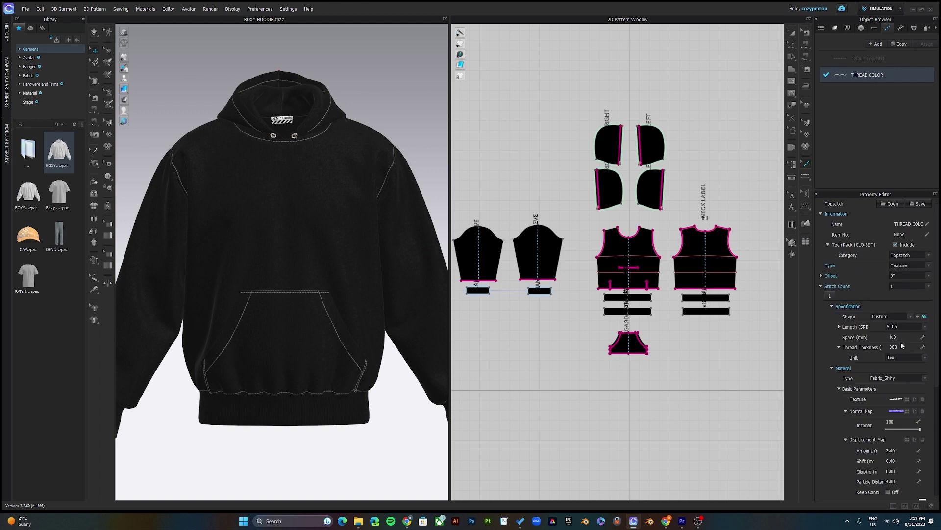
scroll(902, 340, down, 4)
click(923, 415)
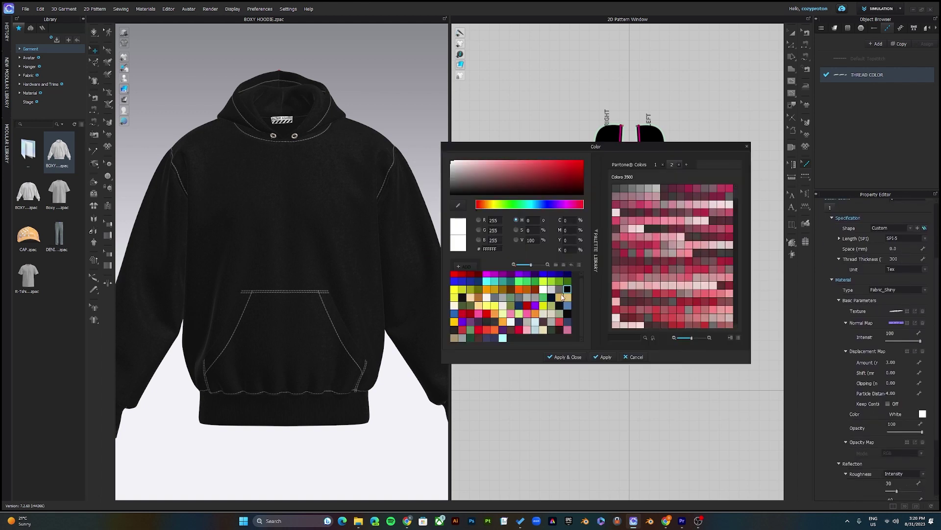
click(463, 297)
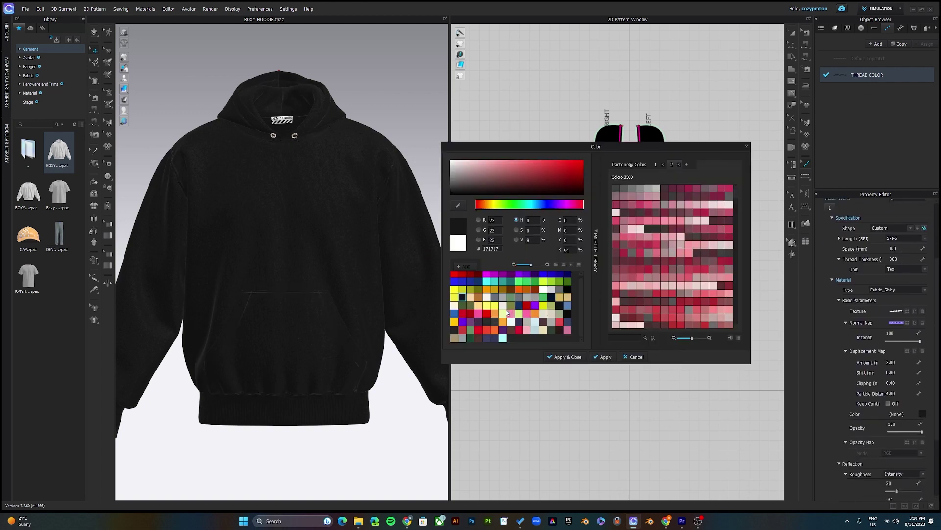
click(505, 305)
click(560, 290)
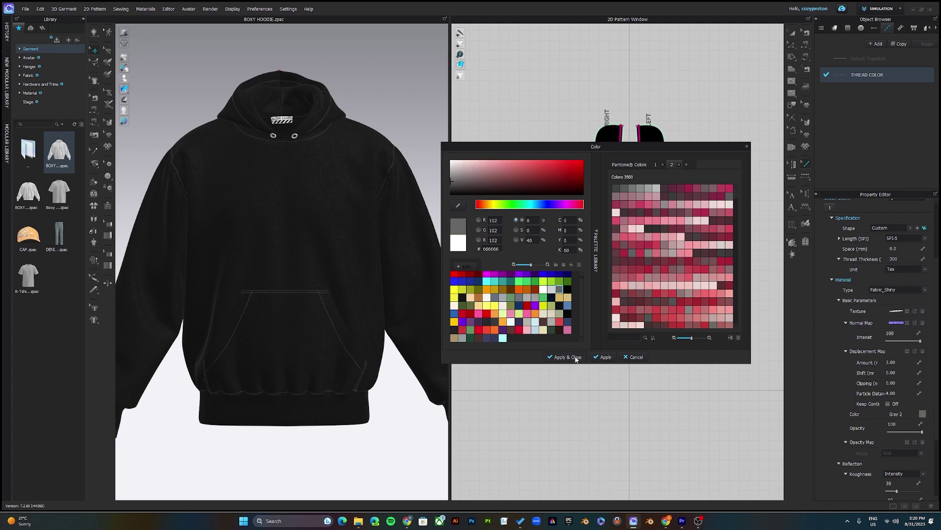
click(565, 357)
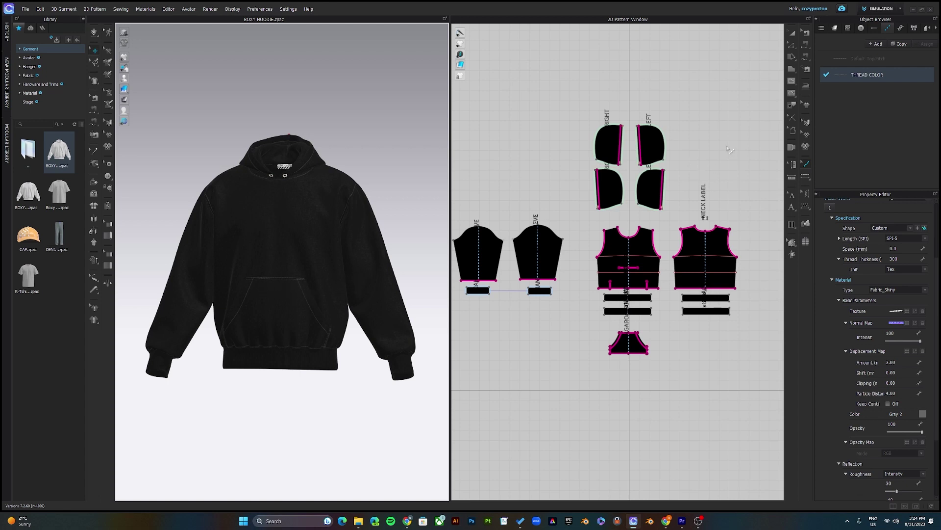
Step: Import the STAY WILD and XTREMELY MEM artwork from the 3D Boxy Oversized Hoodie folder as graphics
click(849, 28)
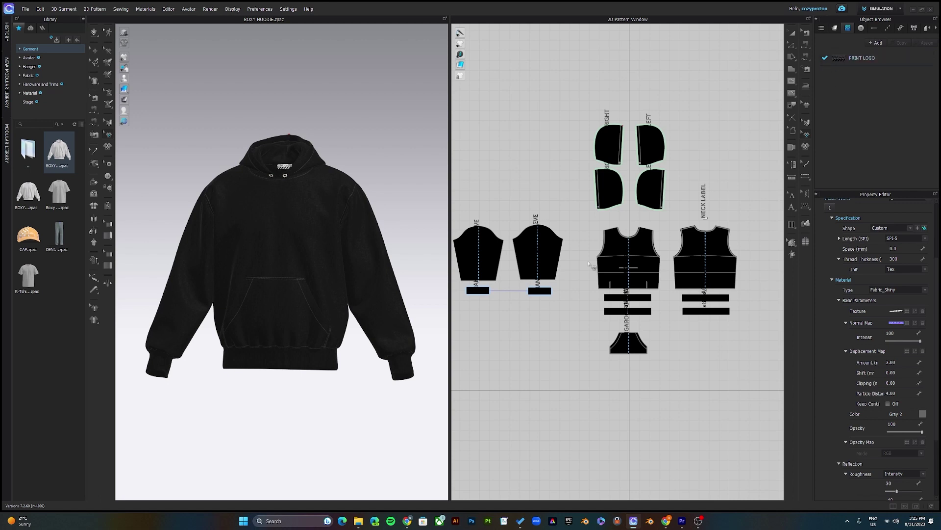
click(358, 521)
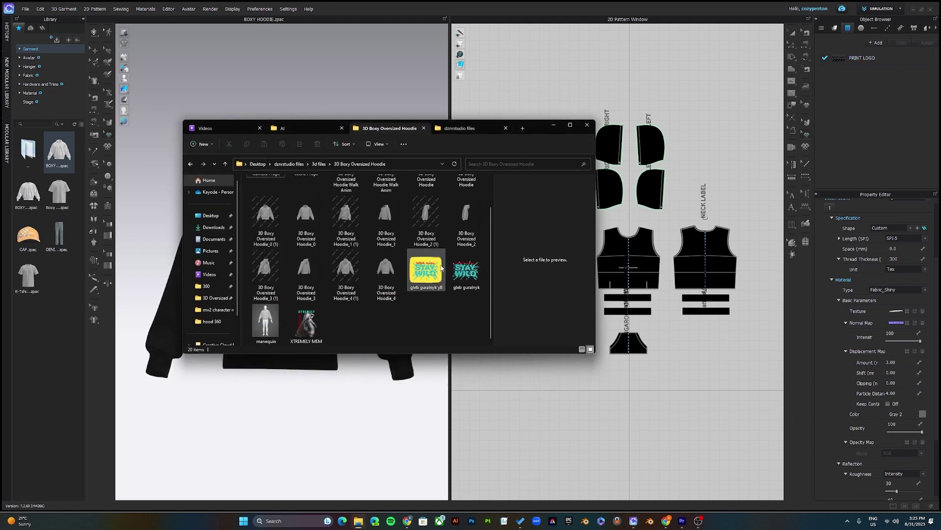
click(474, 273)
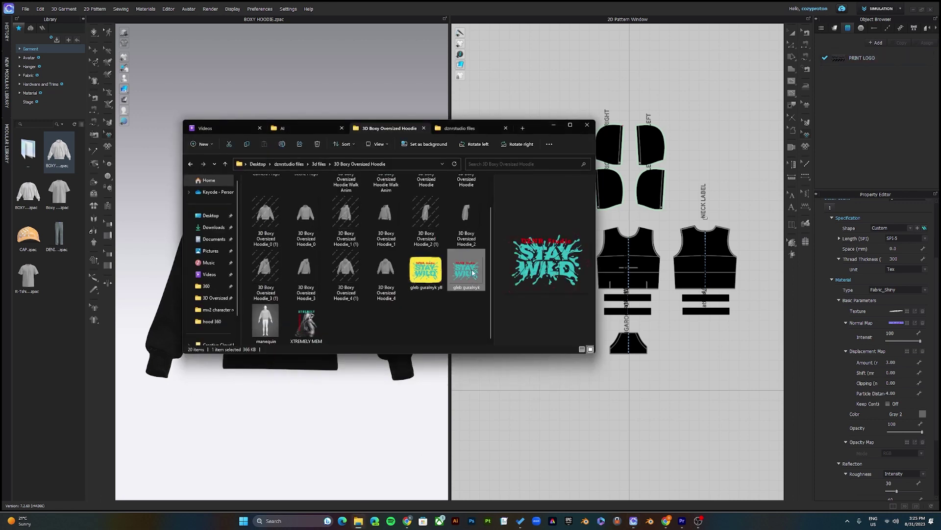
drag(467, 273, 872, 115)
drag(322, 319, 864, 117)
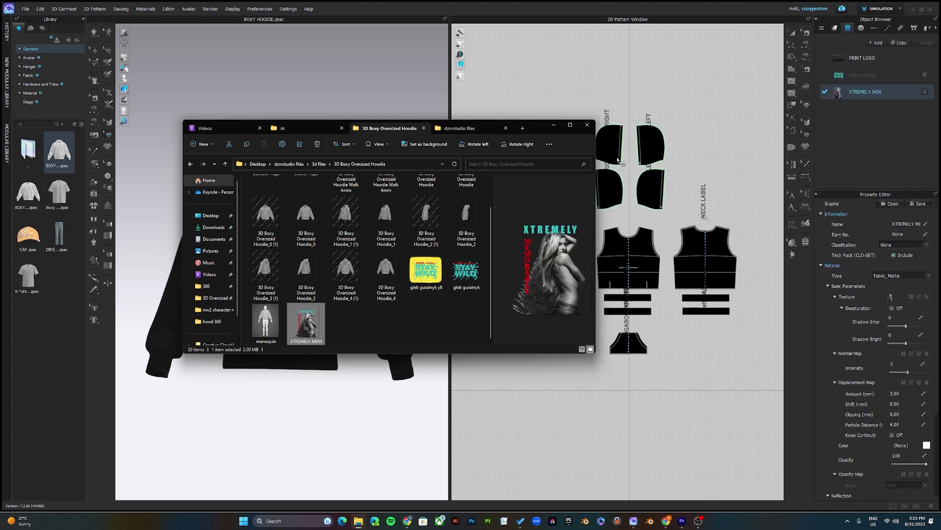
Step: Import pngegg (5) and the PRINT LOGO image from the dznrstudio files folder as graphics, and put the file window away
click(437, 128)
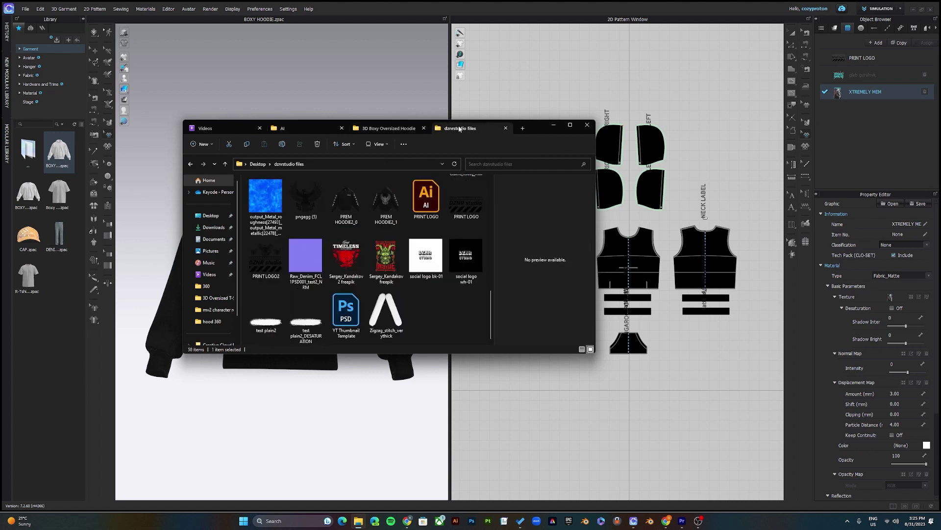
drag(308, 206, 865, 116)
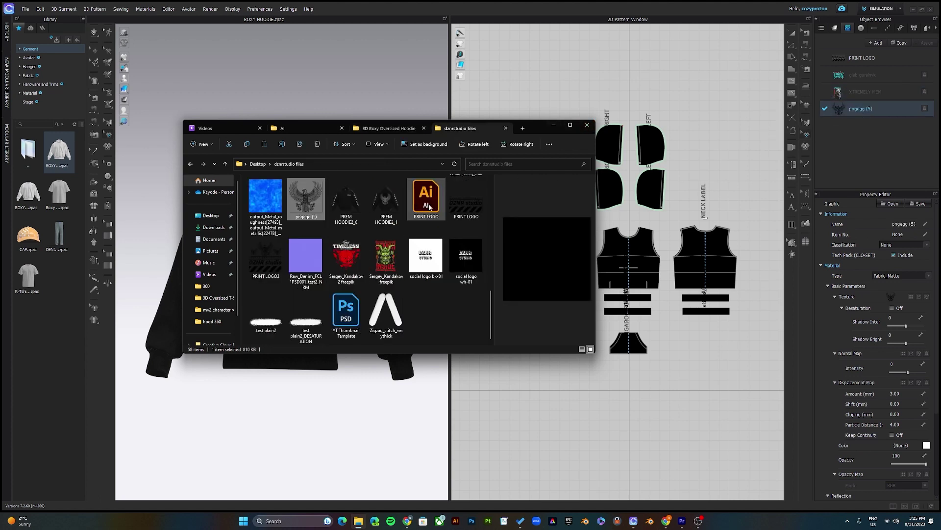
drag(469, 207, 889, 154)
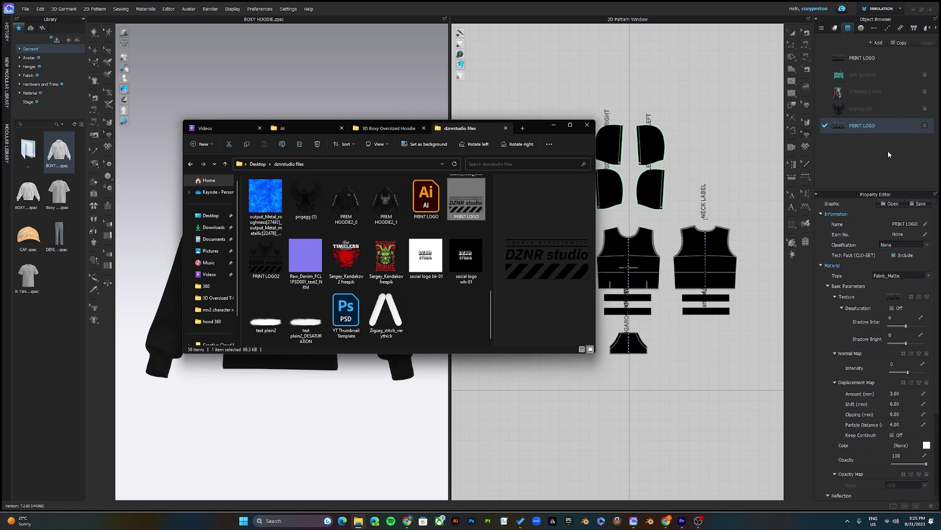
click(552, 126)
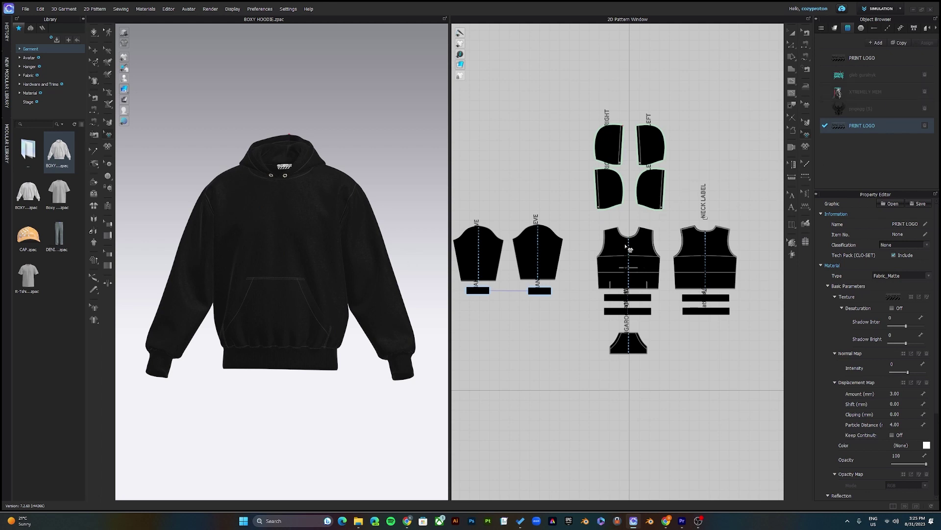
Step: Place the STAY WILD graphic on the center line of the front body pattern, just above the pocket line
scroll(629, 248, up, 3)
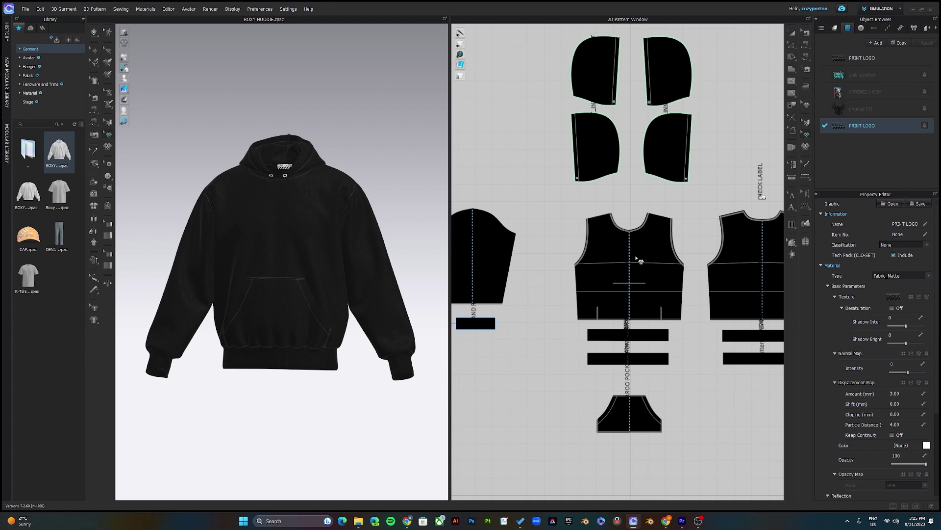
scroll(635, 263, down, 3)
scroll(693, 212, up, 2)
scroll(711, 212, up, 2)
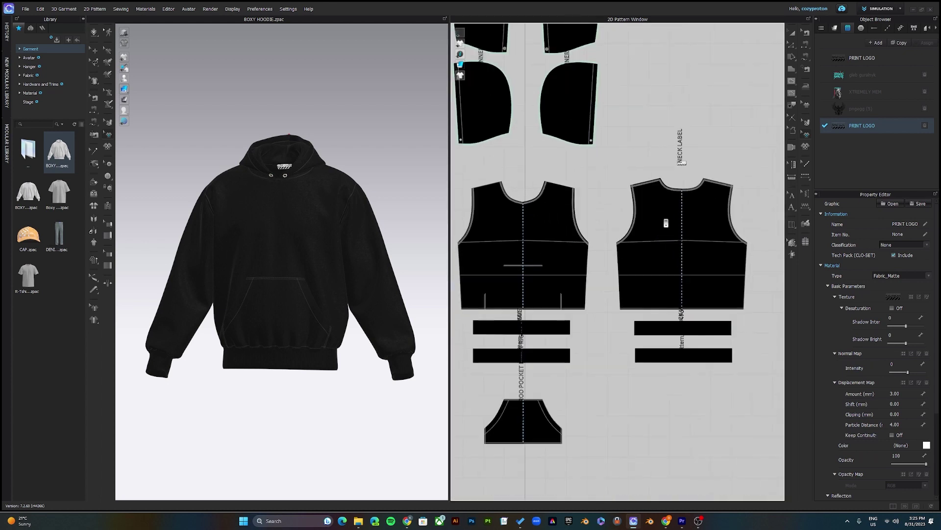
click(524, 251)
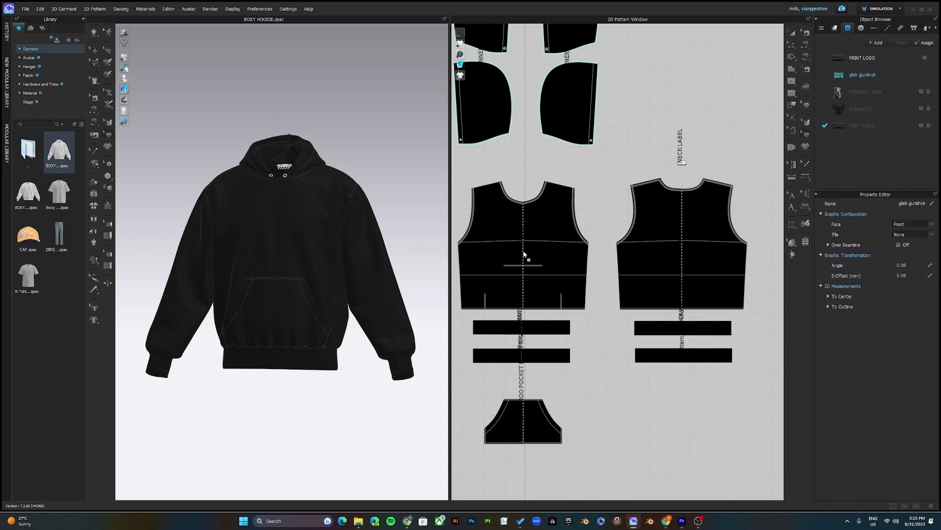
click(525, 250)
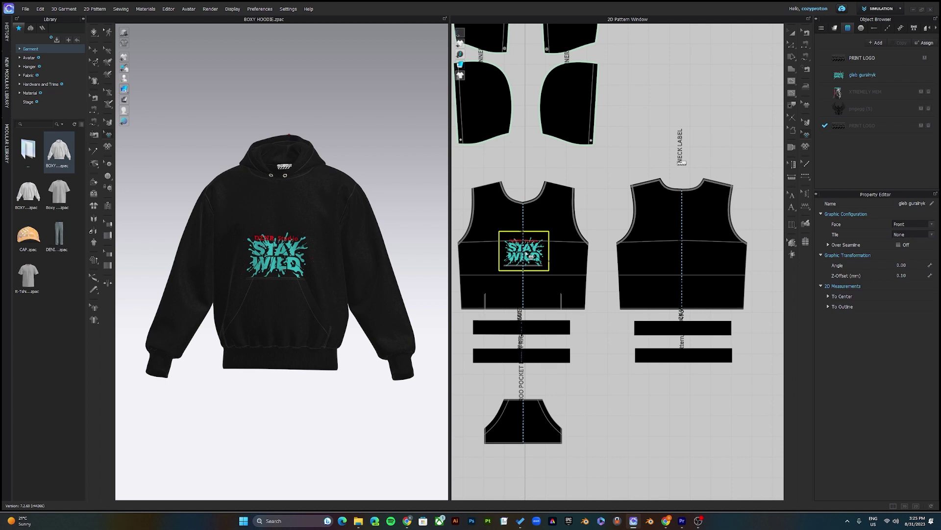
Step: Enlarge the STAY WILD graphic to cover most of the front body's width and center it on the center line
scroll(300, 274, up, 3)
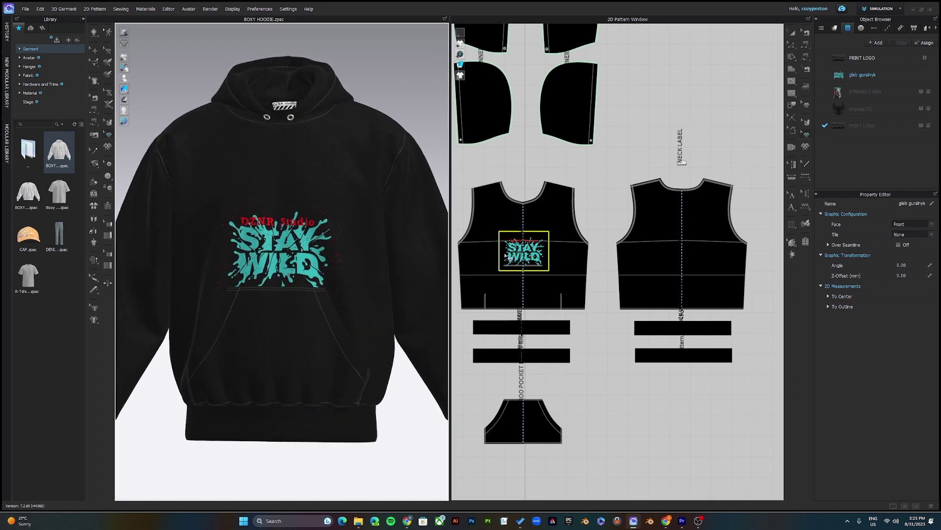
scroll(338, 281, up, 2)
scroll(283, 276, down, 6)
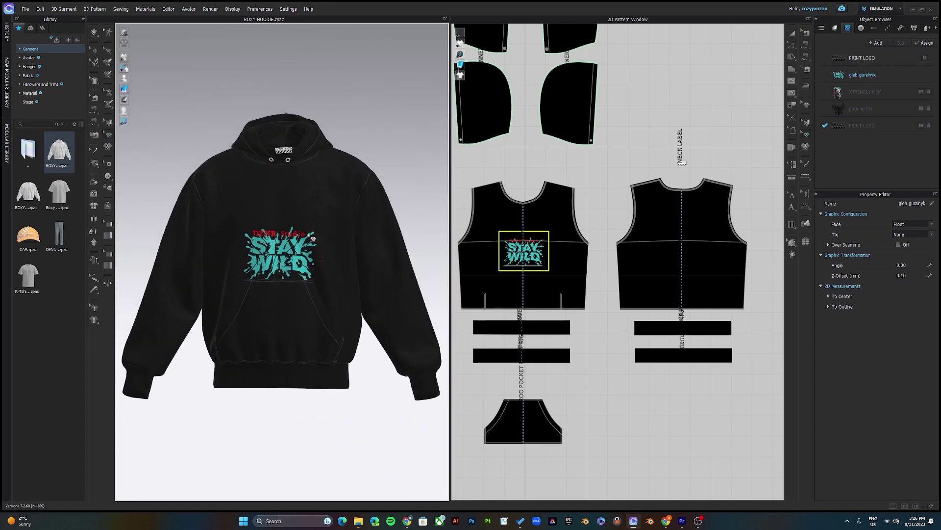
mouse_move(338, 245)
right_down()
mouse_move(314, 246)
mouse_move(333, 245)
right_up()
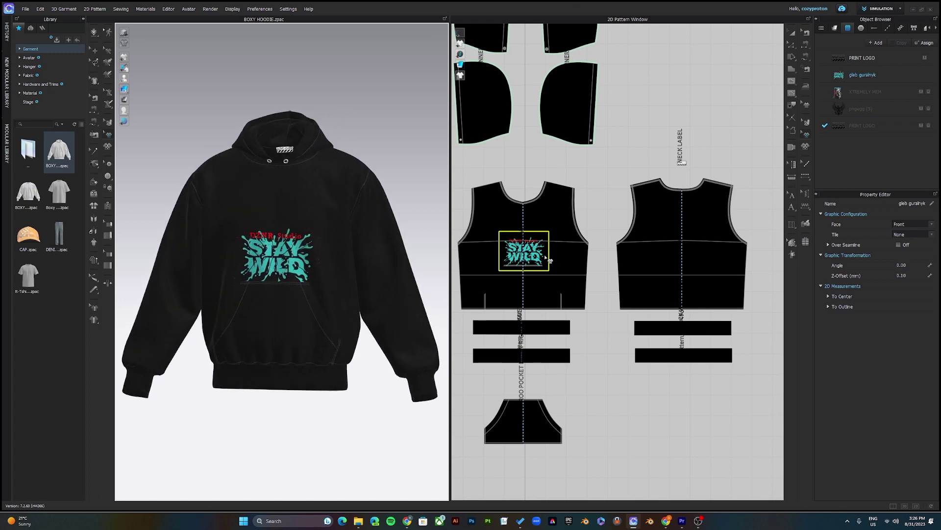
scroll(533, 260, up, 5)
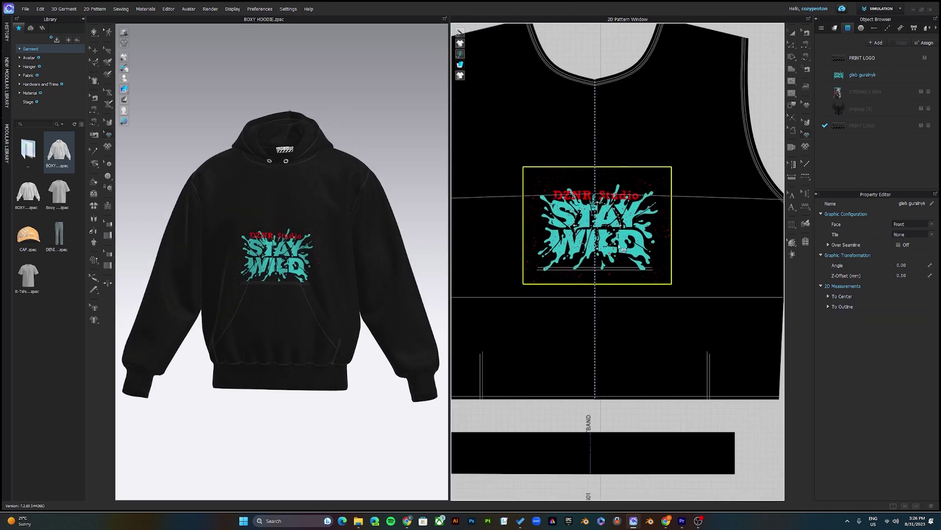
drag(614, 242, 635, 258)
click(597, 233)
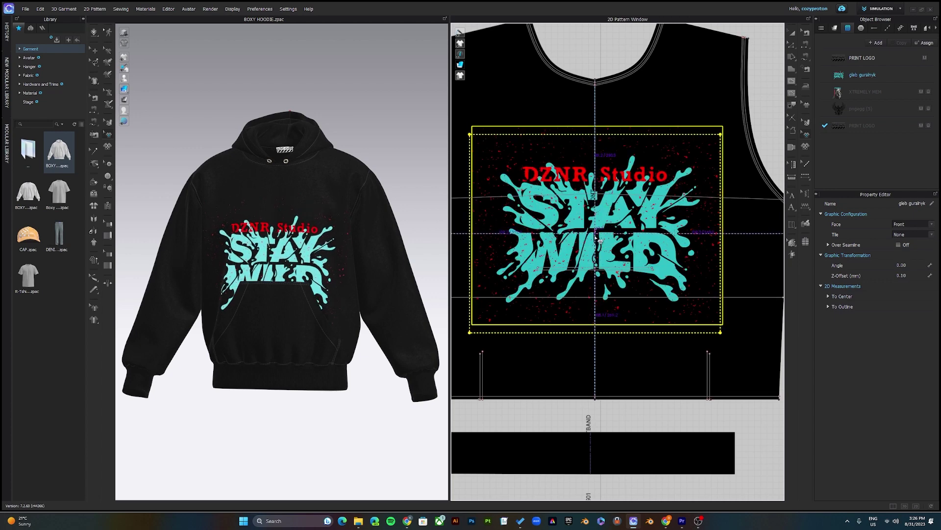
drag(598, 240, 598, 240)
scroll(381, 293, down, 2)
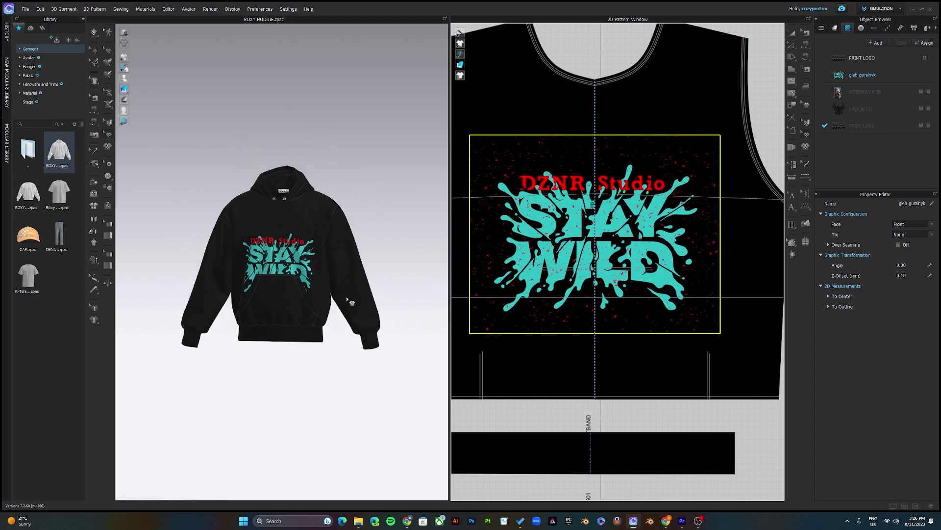
Step: Place the XTREMELY MEM graphic on the center line of the back body pattern and check it on the garment's back
scroll(600, 289, down, 3)
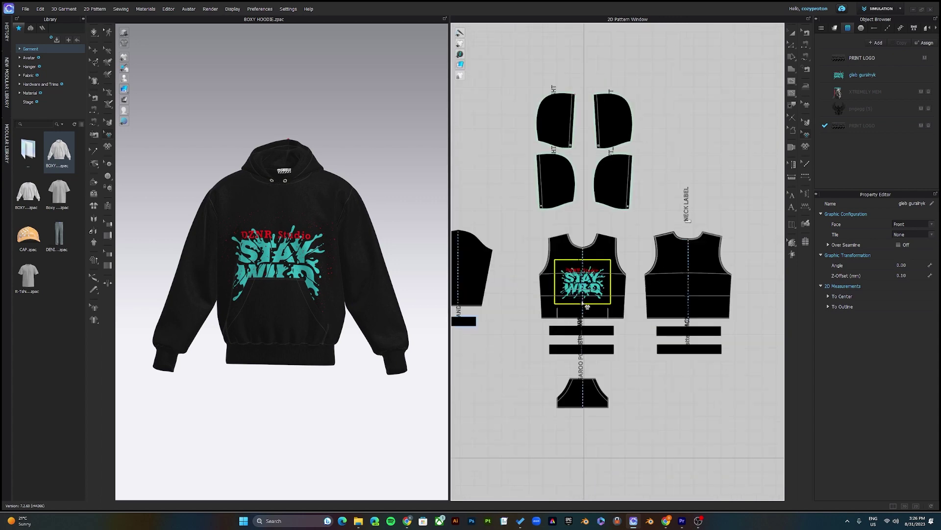
scroll(652, 290, up, 3)
click(726, 202)
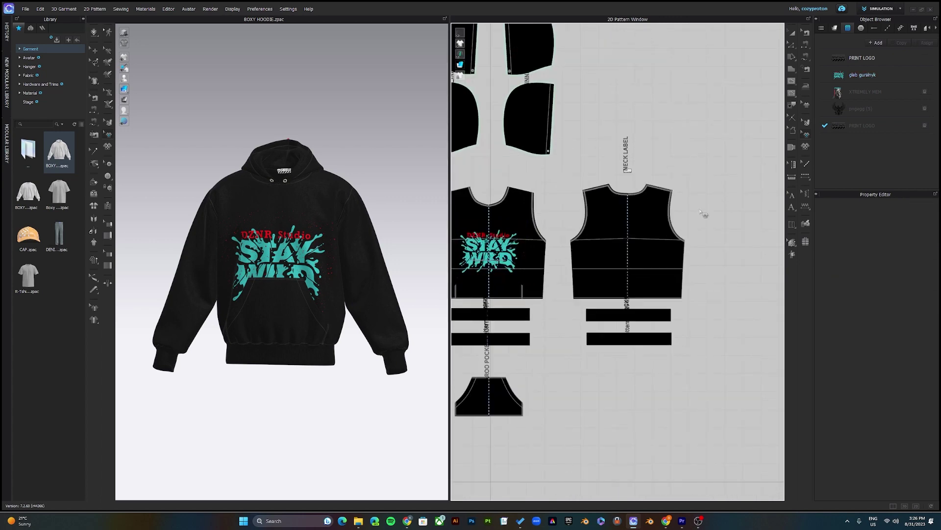
drag(864, 94, 853, 104)
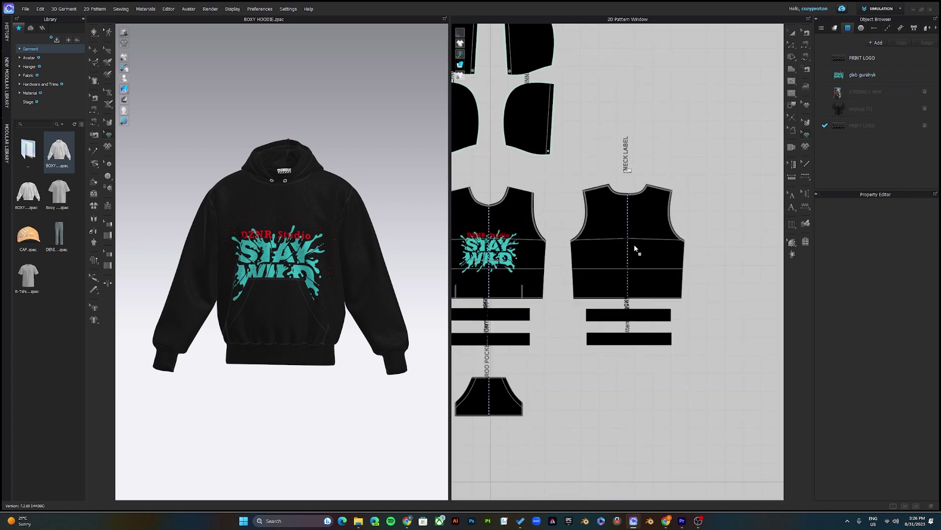
drag(628, 249, 628, 249)
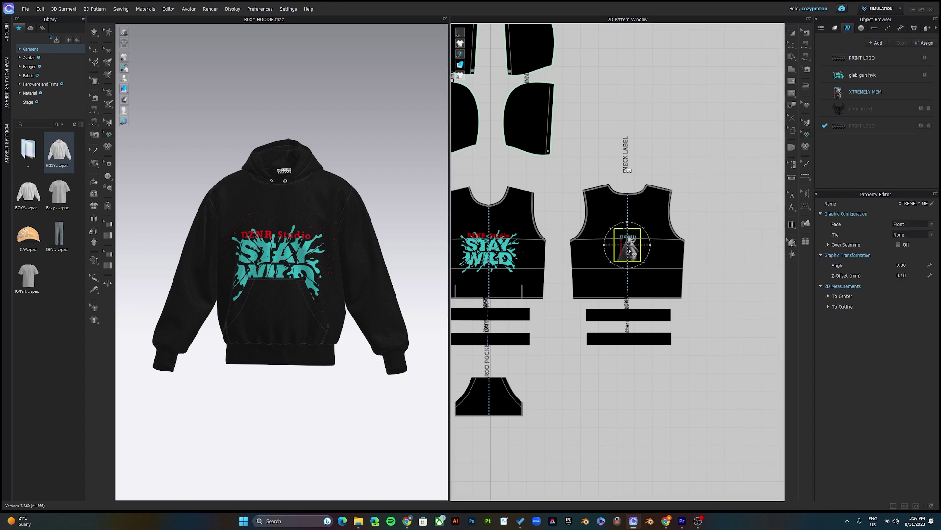
right_drag(377, 240, 263, 240)
Step: Enlarge the XTREMELY MEM graphic to fill most of the back body pattern, keeping it centered
click(632, 260)
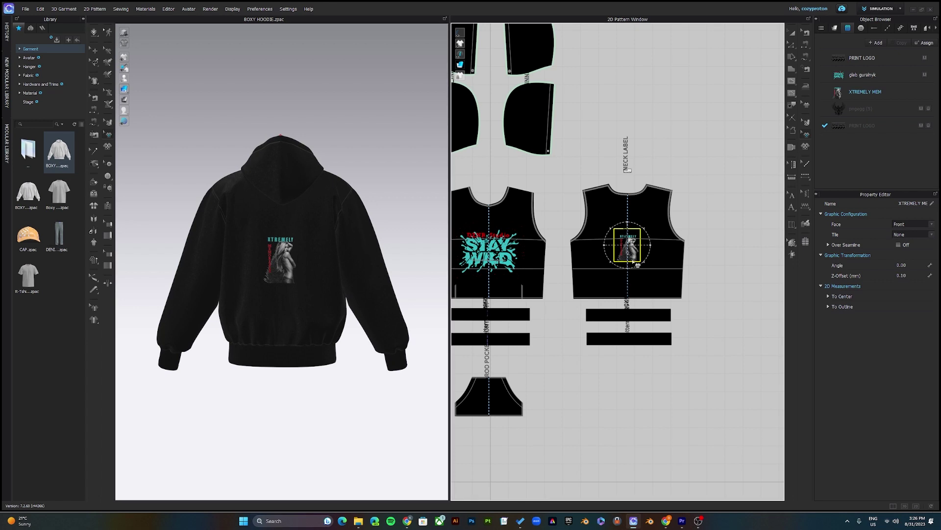
drag(646, 264, 656, 279)
right_drag(326, 274, 415, 274)
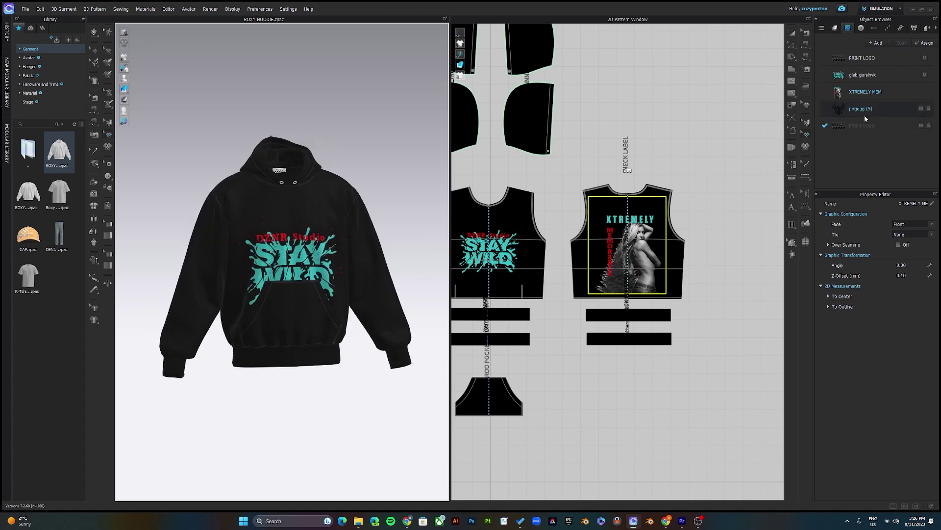
Step: Try placing the second PRINT LOGO graphic at full size near the hem of the right sleeve pattern, then delete it
scroll(583, 285, down, 5)
scroll(564, 255, up, 8)
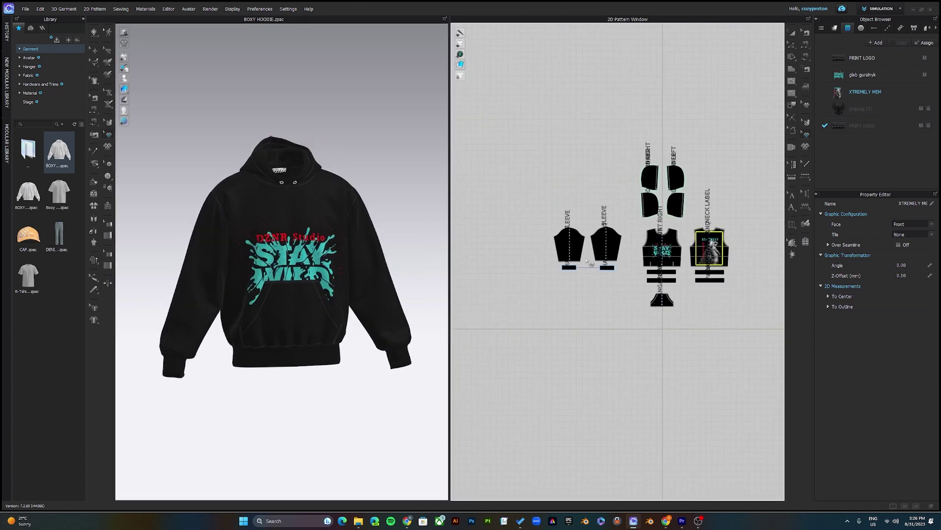
scroll(564, 254, up, 2)
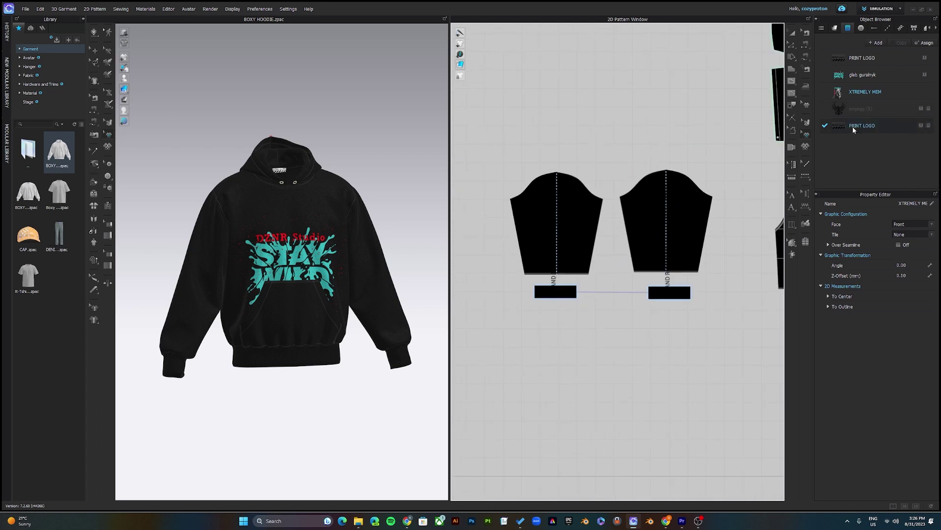
click(667, 263)
click(668, 264)
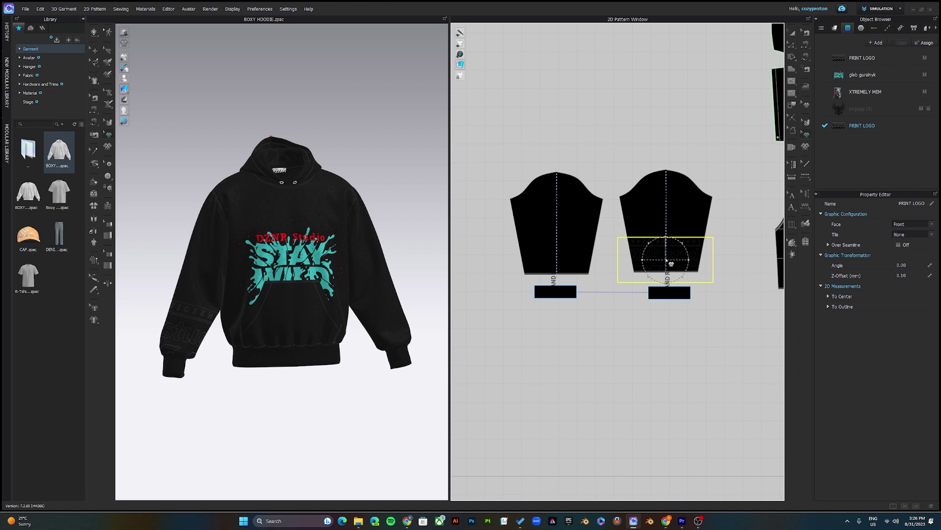
key(Delete)
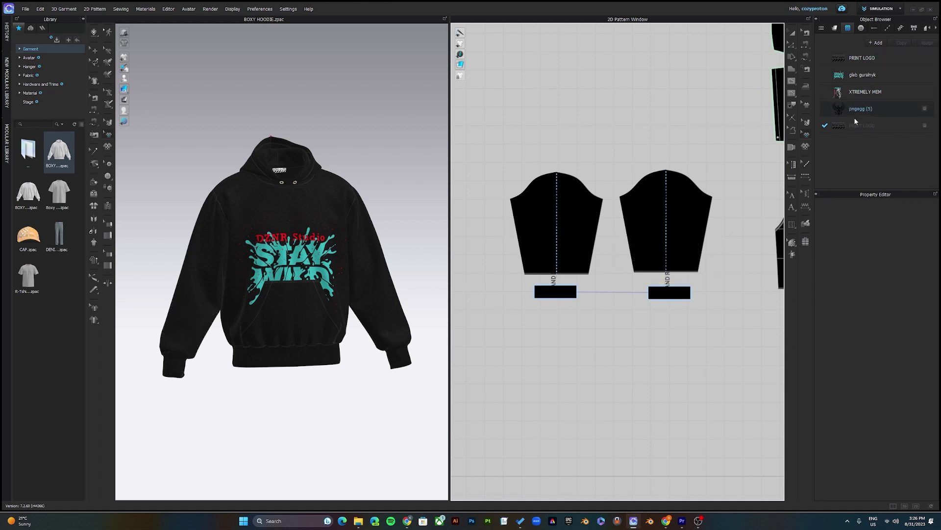
Step: Place the second PRINT LOGO graphic on the left sleeve pattern's center line near the hem, shrink it and check it on the garment
click(557, 267)
click(559, 268)
drag(574, 281, 565, 279)
mouse_move(343, 255)
right_down()
mouse_move(387, 253)
mouse_move(296, 264)
mouse_move(357, 262)
right_up()
scroll(391, 253, up, 6)
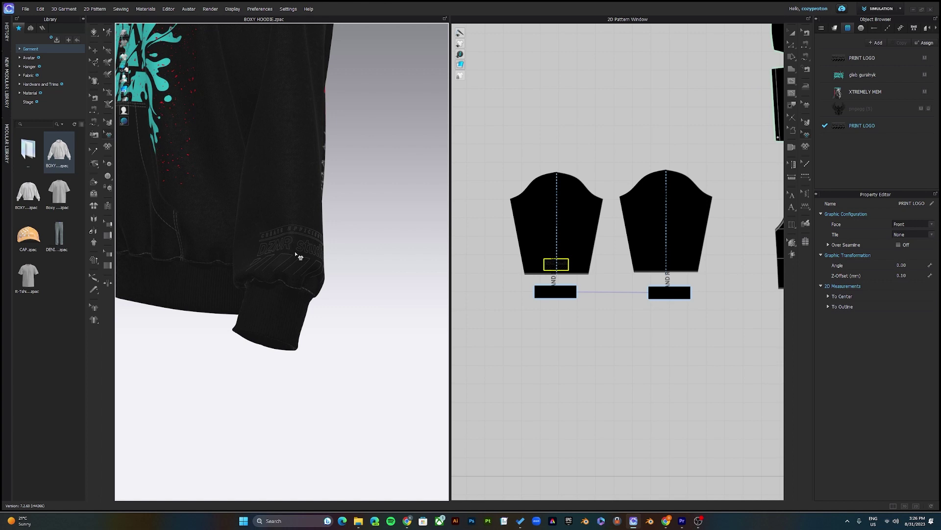
Step: Turn on desaturation for the sleeve PRINT LOGO graphic's texture and inspect the sleeve on the garment
click(863, 126)
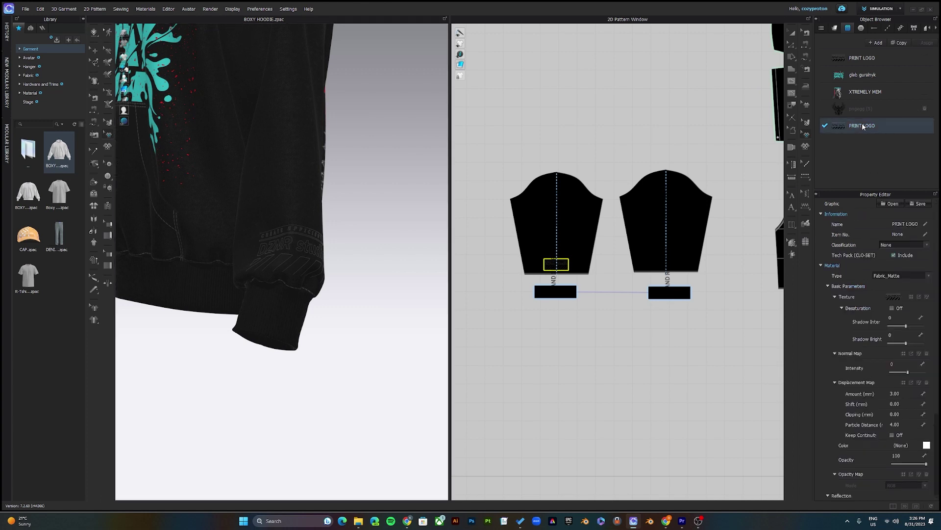
click(893, 308)
scroll(284, 330, down, 5)
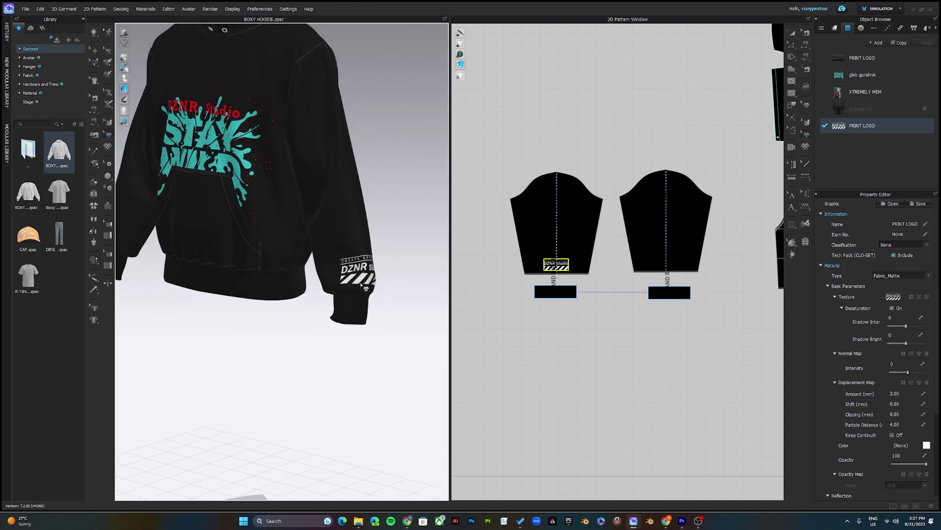
right_drag(364, 286, 354, 280)
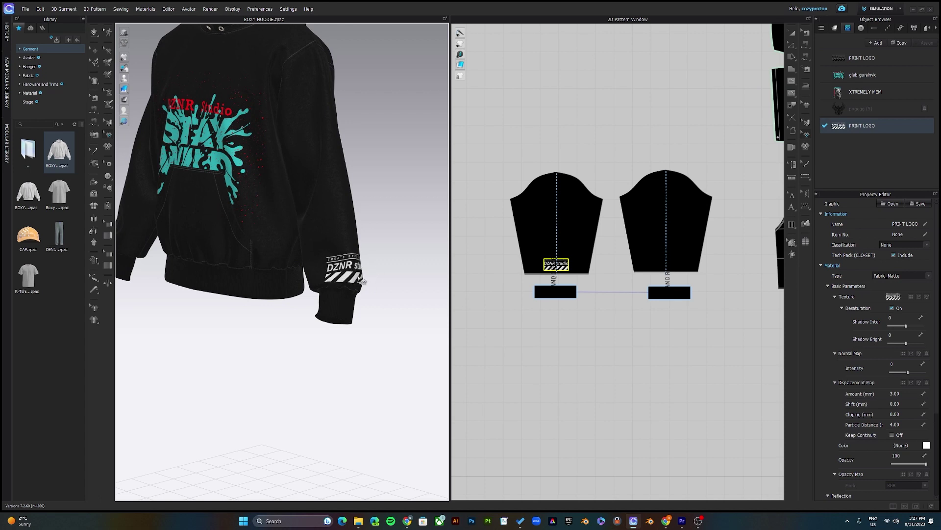
Step: Preview a cyan tint on the sleeve PRINT LOGO graphic and set its color to White
click(926, 446)
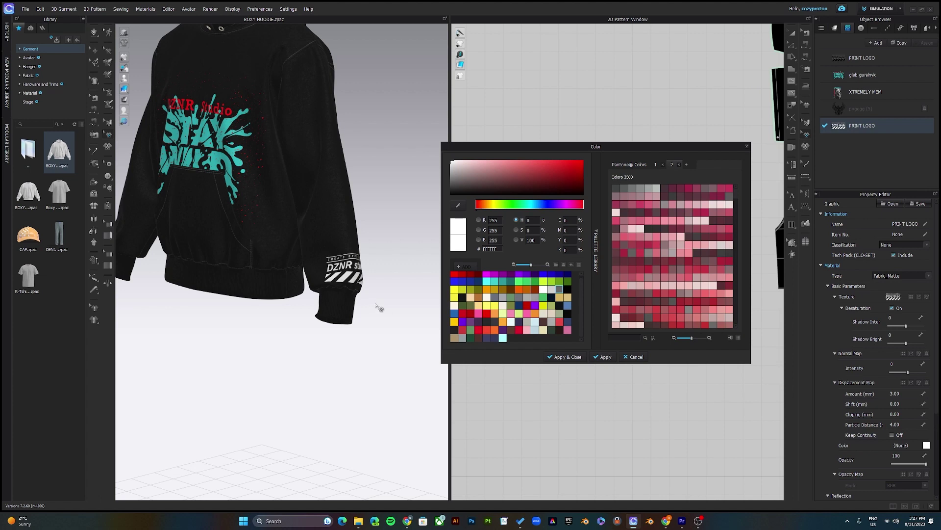
click(518, 299)
click(518, 283)
click(535, 289)
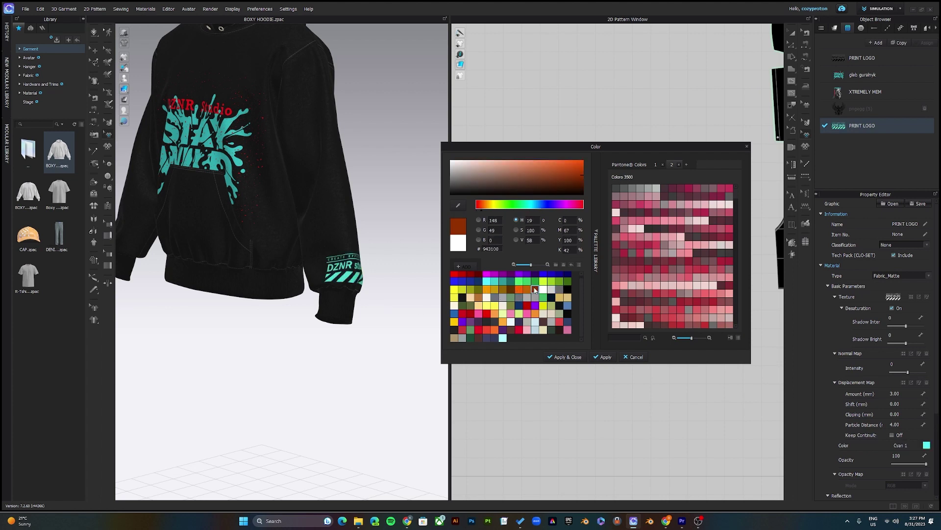
click(543, 289)
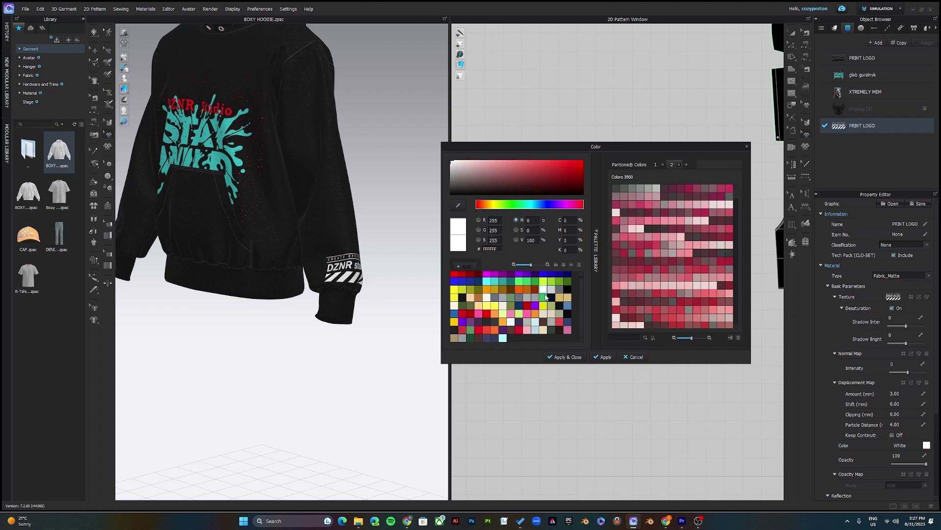
click(573, 357)
Step: Place the pngegg (5) graphic on the right sleeve pattern's center line near the hem and shrink it to less than half size
scroll(294, 221, down, 3)
right_drag(344, 265, 385, 265)
scroll(386, 265, up, 5)
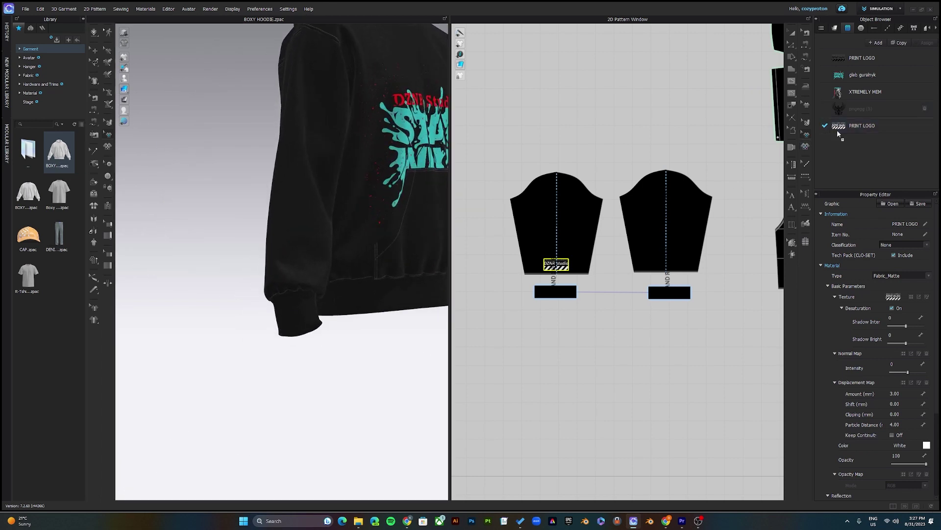
click(667, 263)
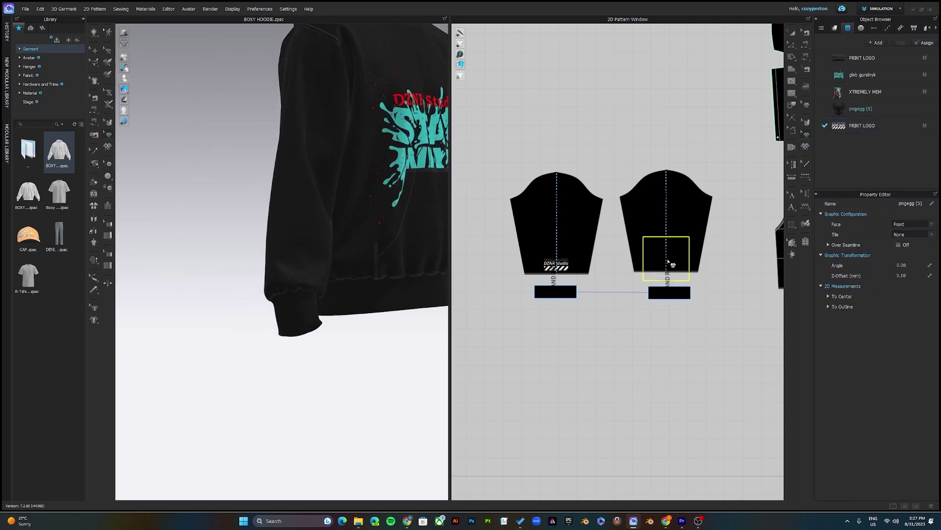
drag(682, 275, 675, 271)
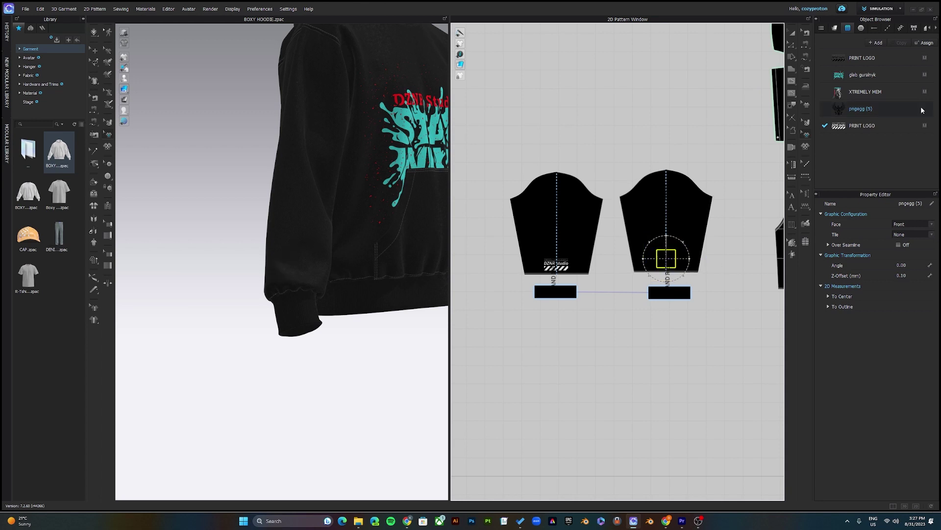
Step: Turn on desaturation for the pngegg (5) graphic's texture and set its color to White
click(861, 108)
click(892, 308)
click(926, 445)
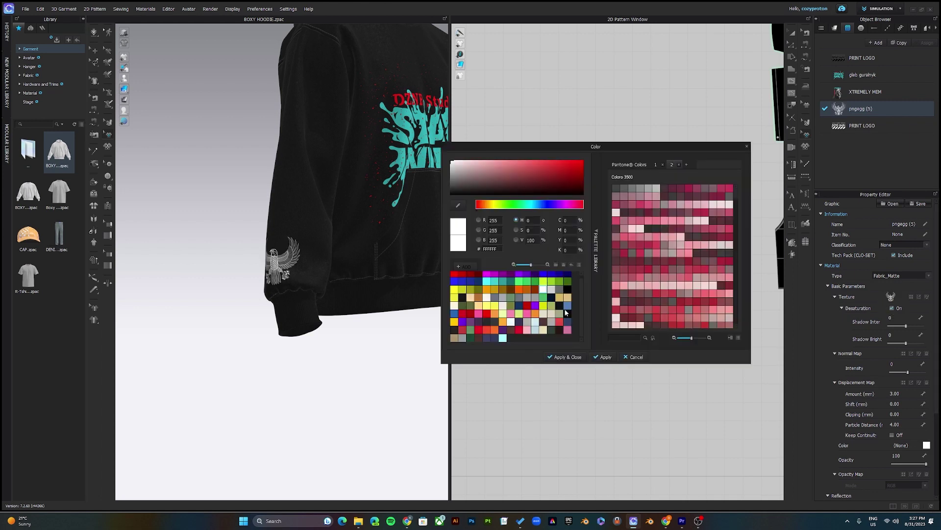
click(537, 302)
click(535, 289)
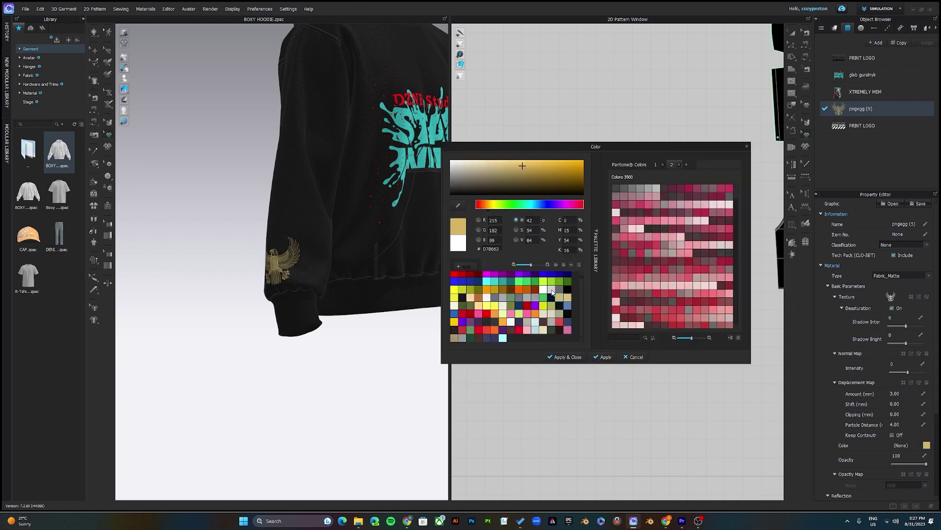
click(544, 290)
click(568, 357)
Step: Open the render view with the hoodie facing front, start an interactive render and inspect the garment from several angles
key(2)
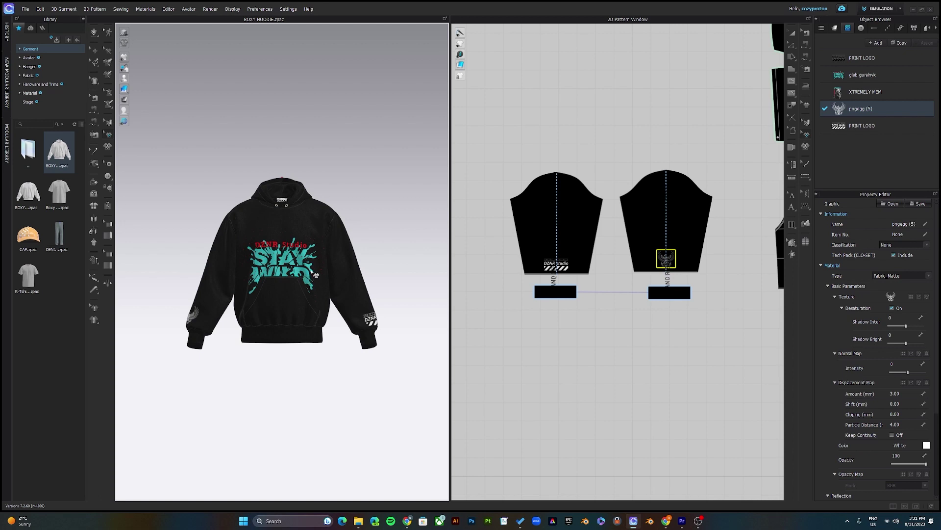
scroll(312, 260, up, 3)
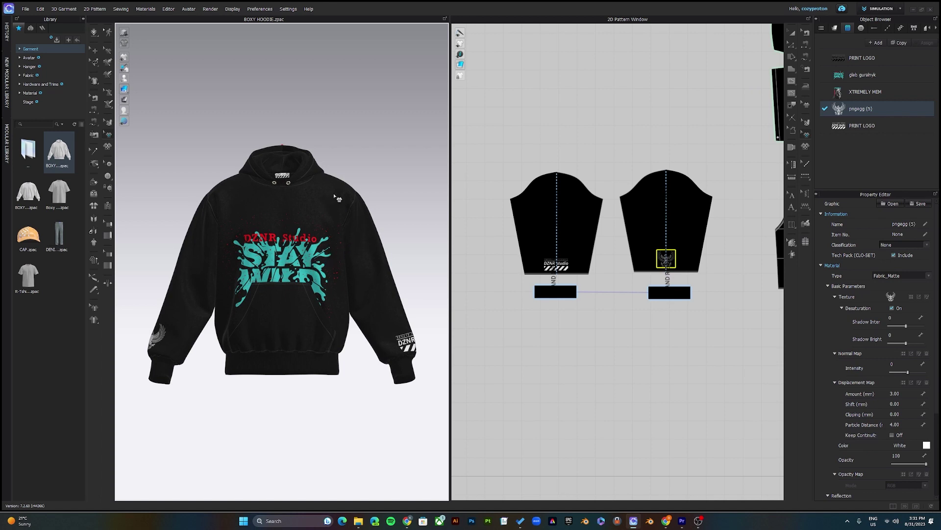
click(210, 9)
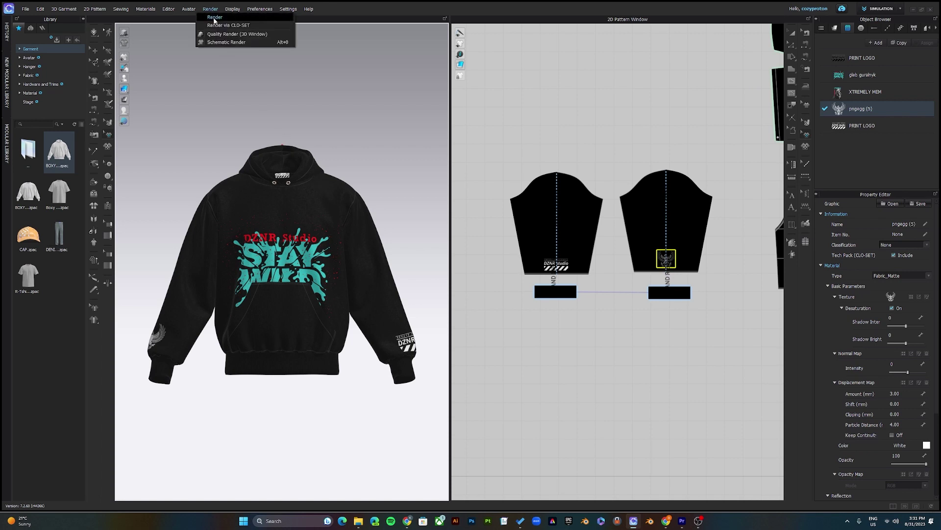
click(214, 18)
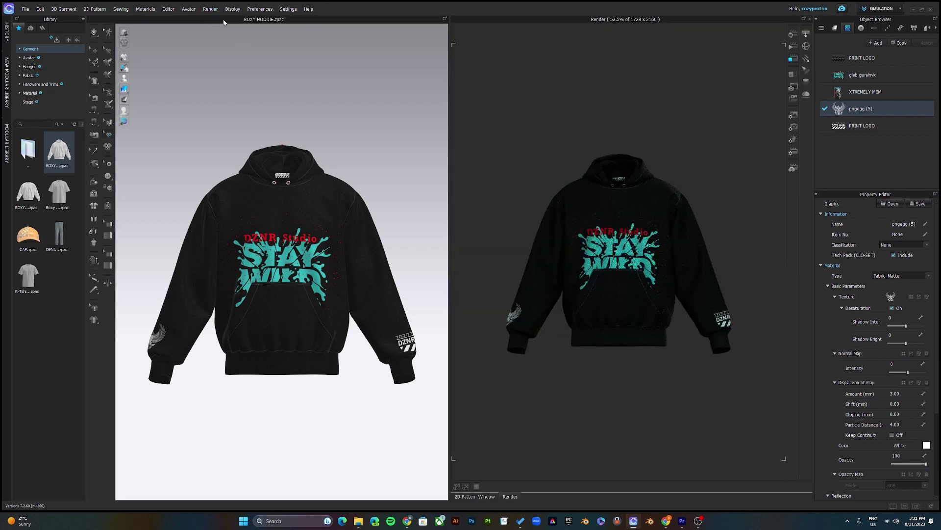
click(793, 35)
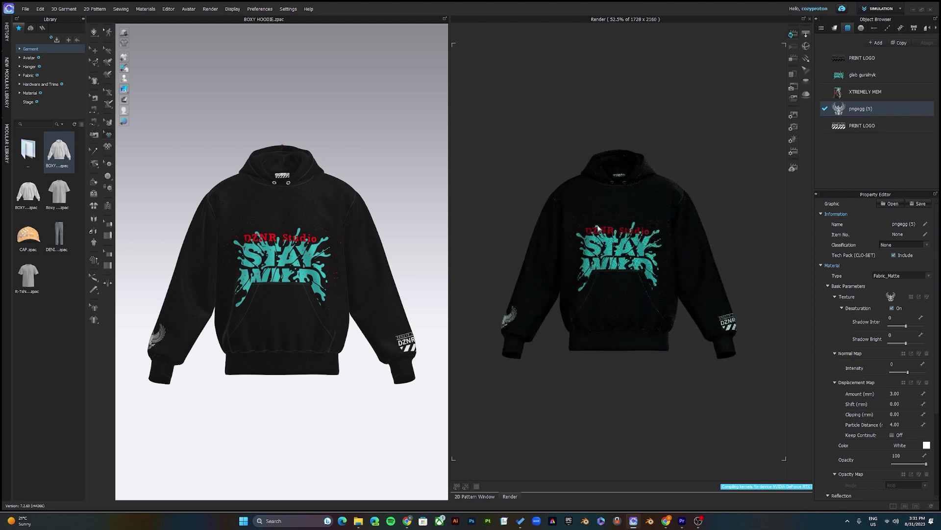
right_drag(657, 214, 582, 231)
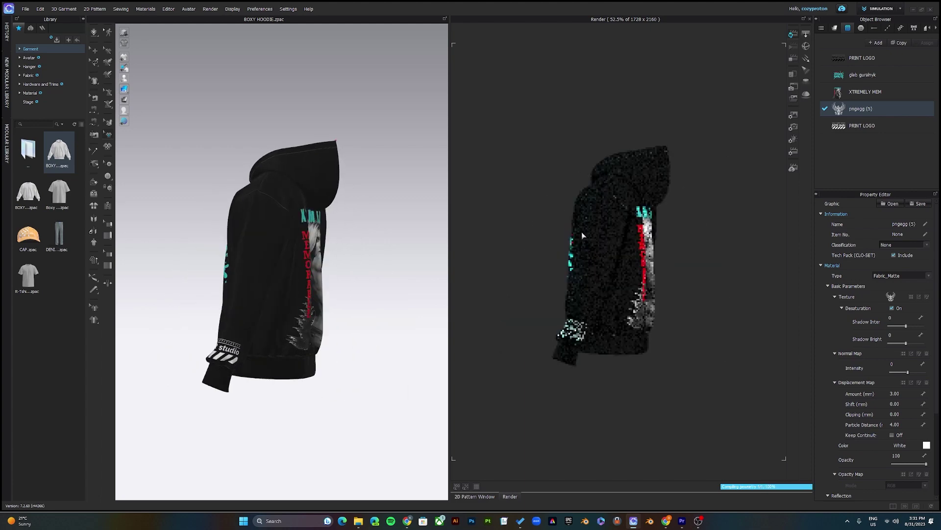
right_drag(707, 240, 673, 267)
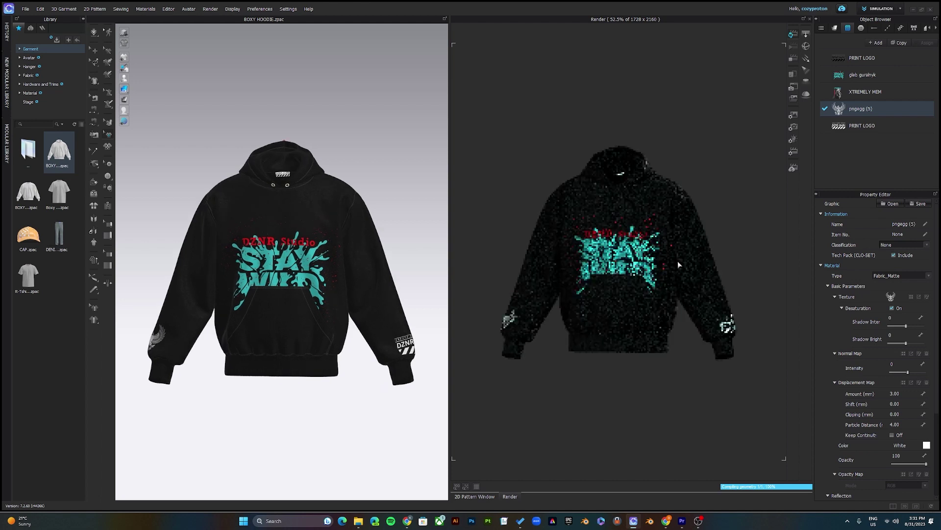
mouse_move(637, 255)
right_down()
mouse_move(610, 255)
mouse_move(645, 256)
mouse_move(612, 241)
mouse_move(647, 239)
right_up()
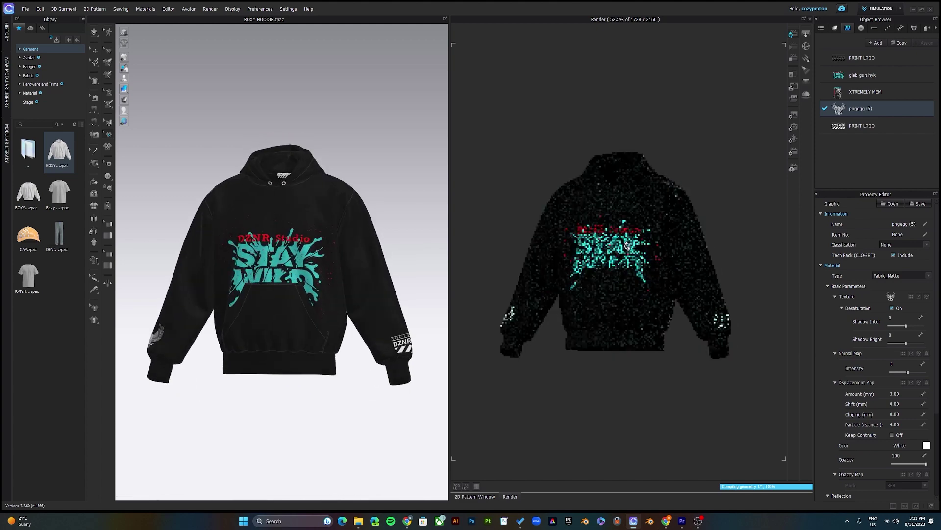
Step: Preview the Studio_LowContrast(Default) light preset on the render and set the preset to Swimmingpool
click(794, 152)
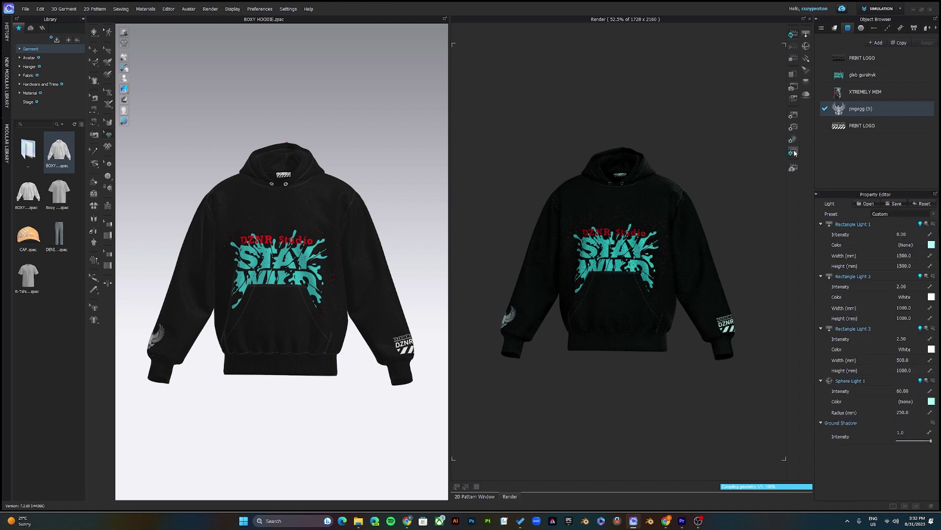
click(893, 214)
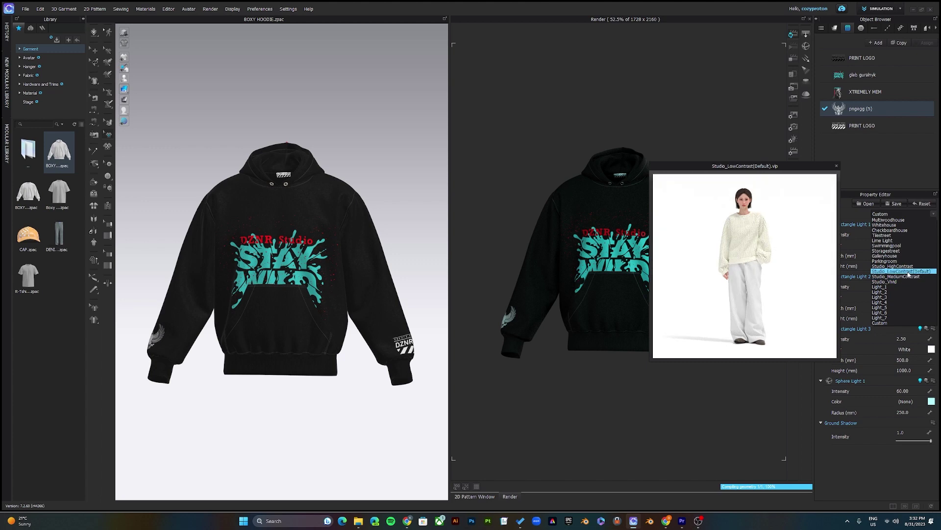
click(886, 271)
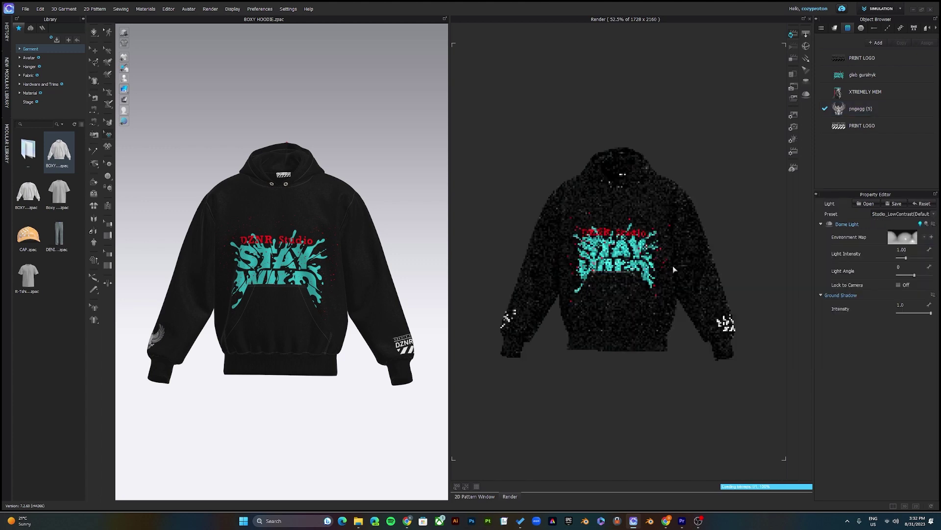
mouse_move(634, 266)
right_down()
mouse_move(521, 267)
mouse_move(624, 273)
right_up()
click(905, 214)
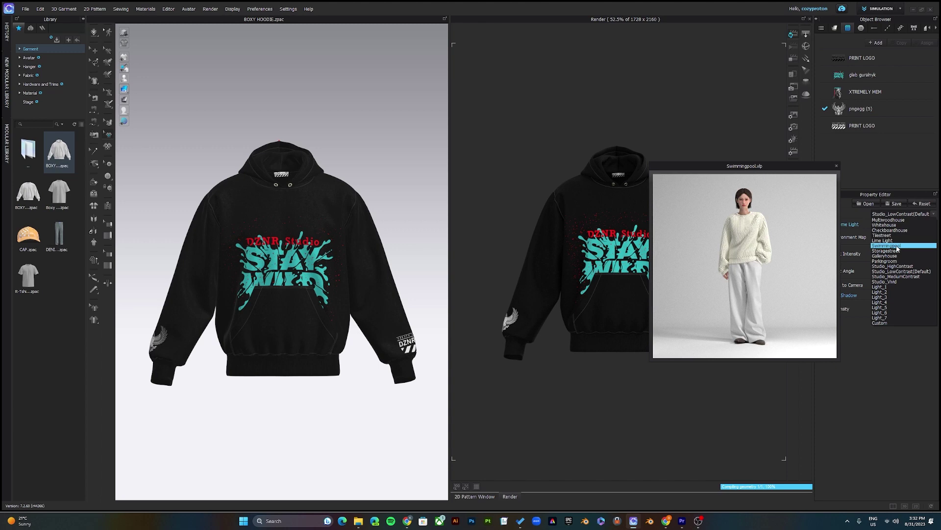
click(898, 246)
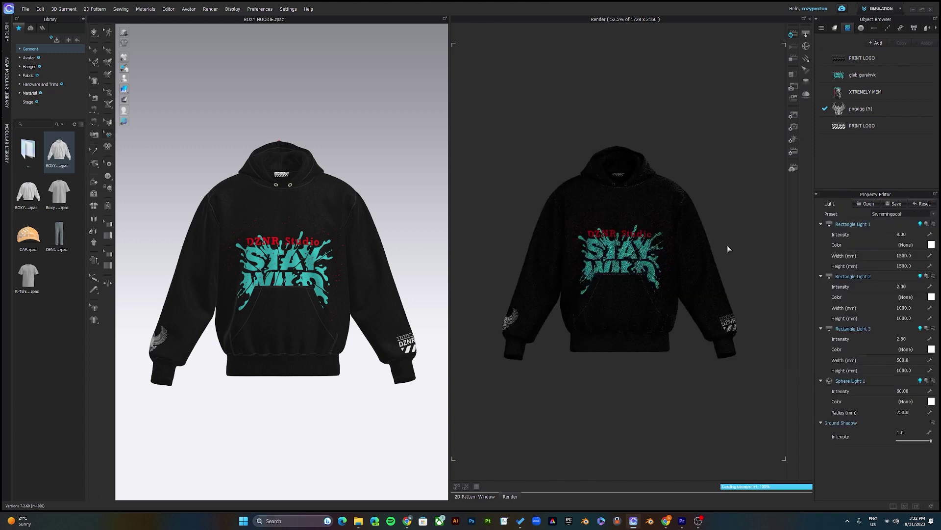
Step: Set the color of Rectangle Light 1 to White
click(931, 246)
drag(642, 147, 296, 130)
click(197, 273)
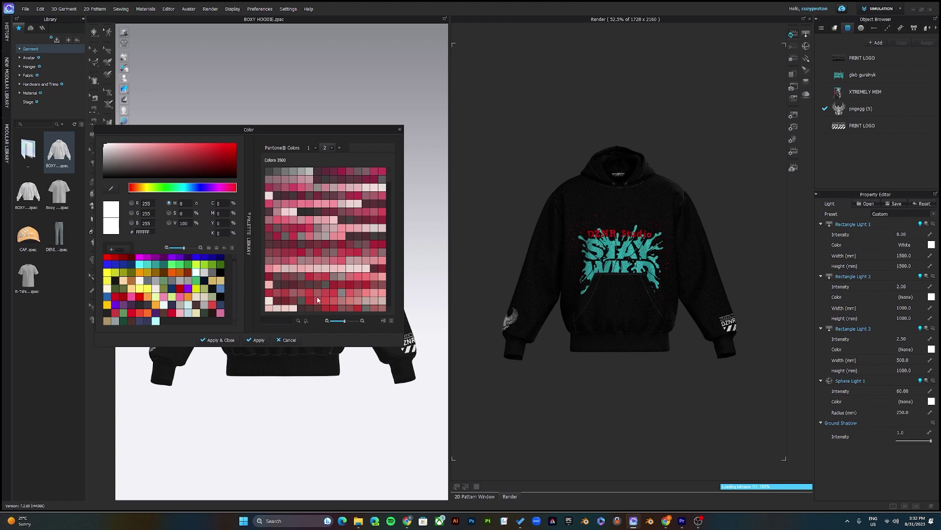
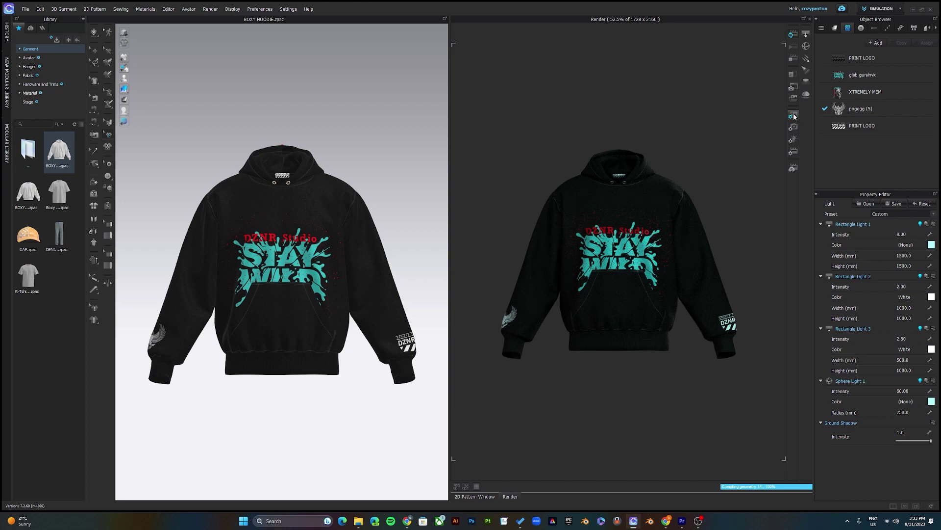
Step: Set the render output to Turntable Images with an image count of 8 and turn off background transparency
click(794, 115)
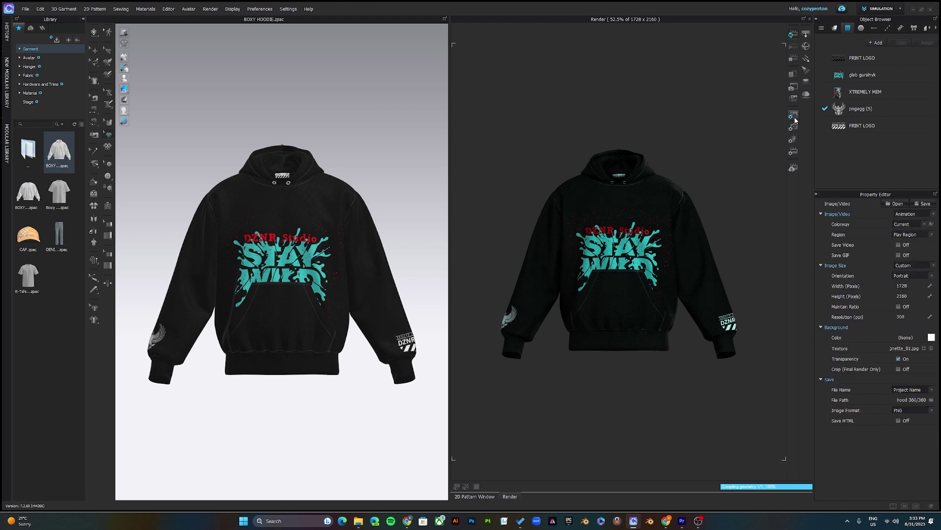
click(914, 216)
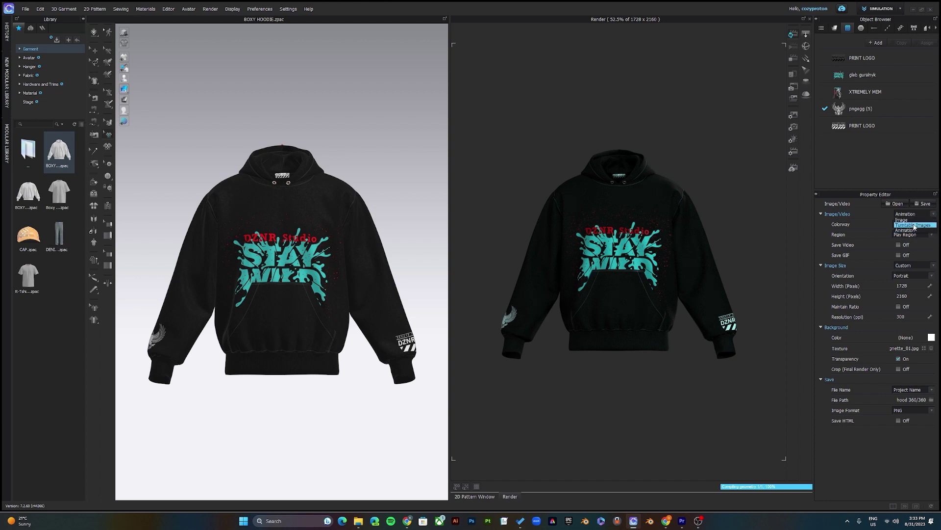
click(914, 225)
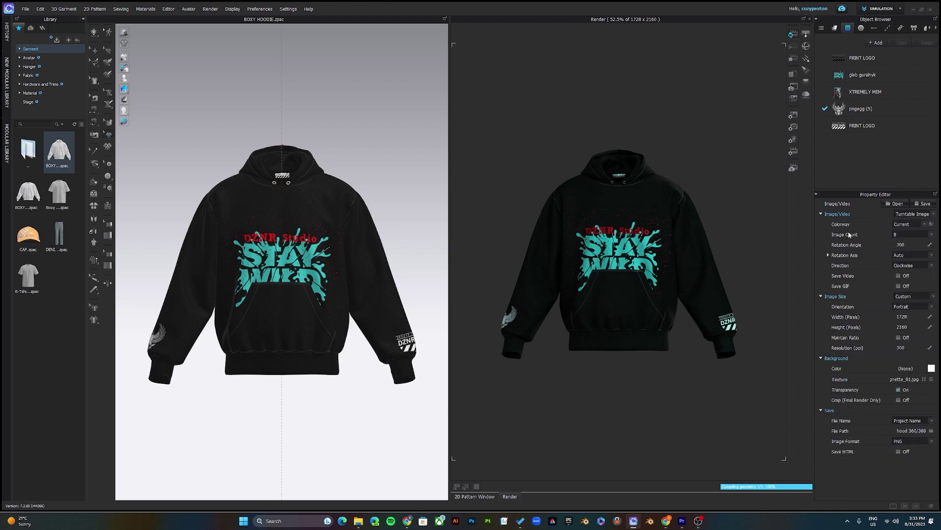
click(907, 234)
click(906, 243)
click(900, 389)
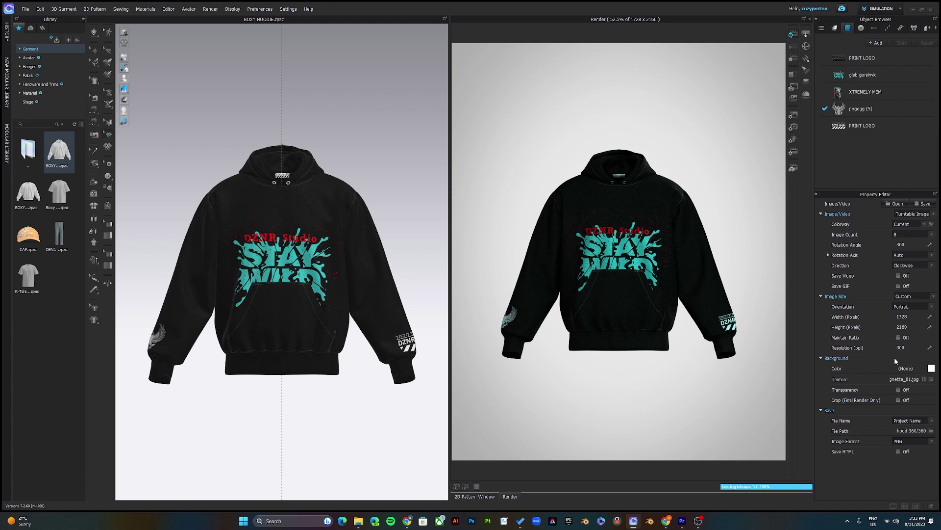
Step: Try several background colors on the render, set the background to Gray 2 and turn on background transparency
click(931, 368)
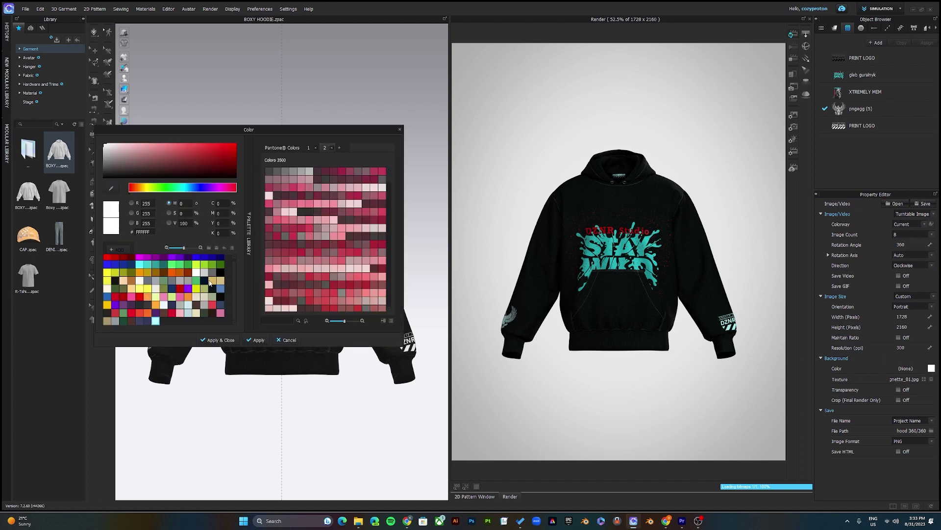
click(156, 321)
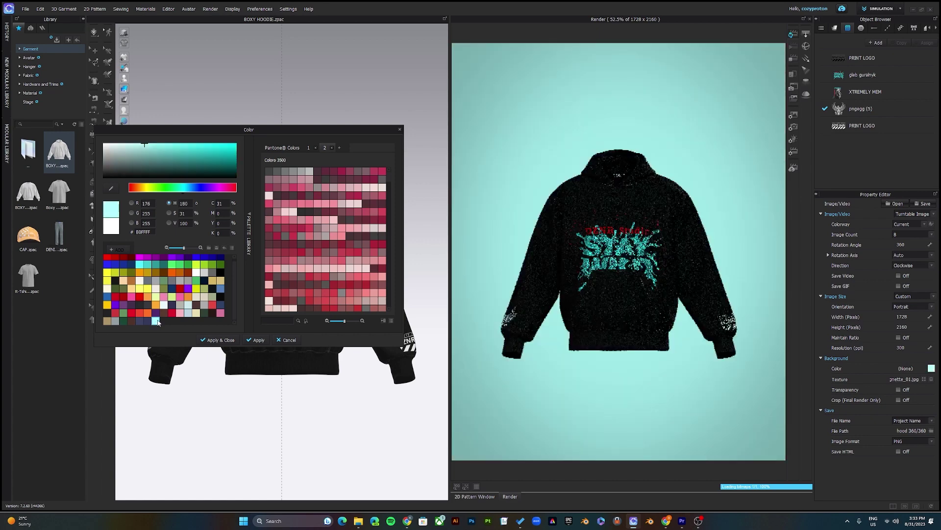
click(204, 266)
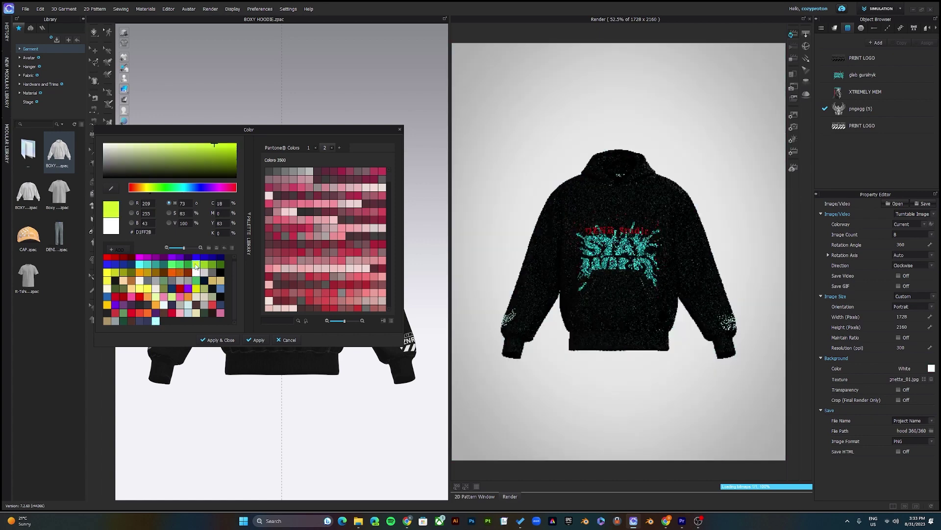
click(211, 272)
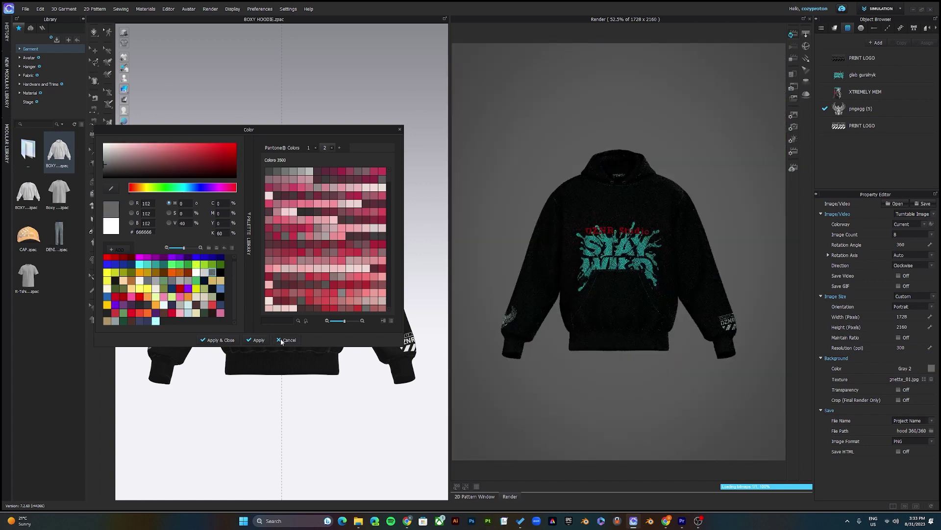
click(276, 340)
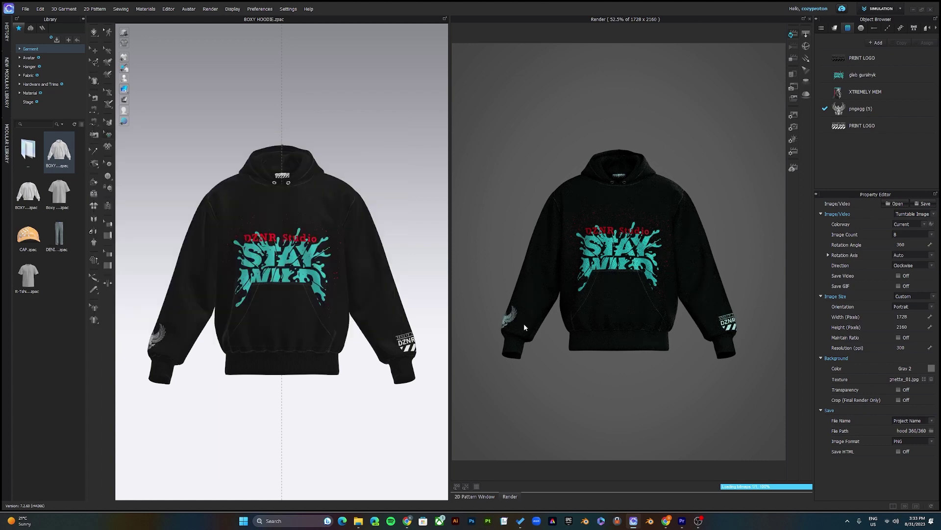
click(898, 390)
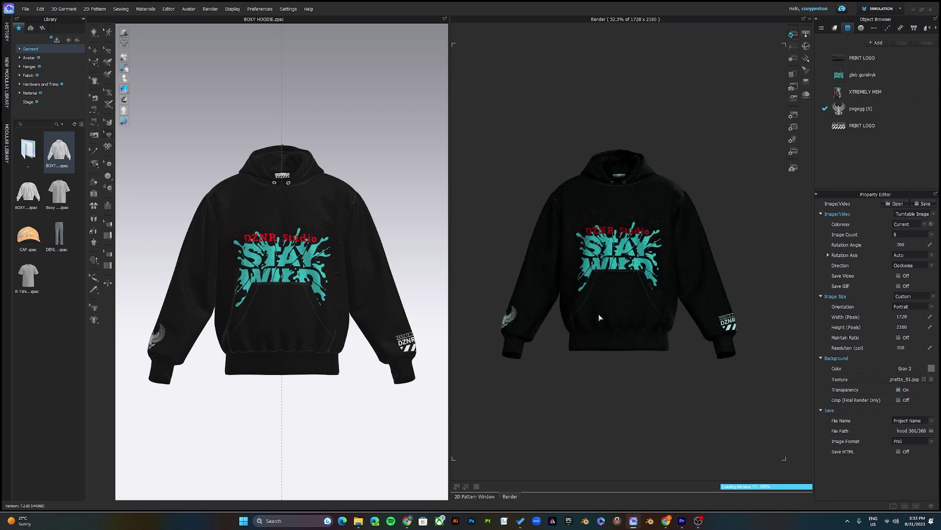
Step: Try the Custom Name option for the render output's file name and switch it back to Project Name
click(922, 423)
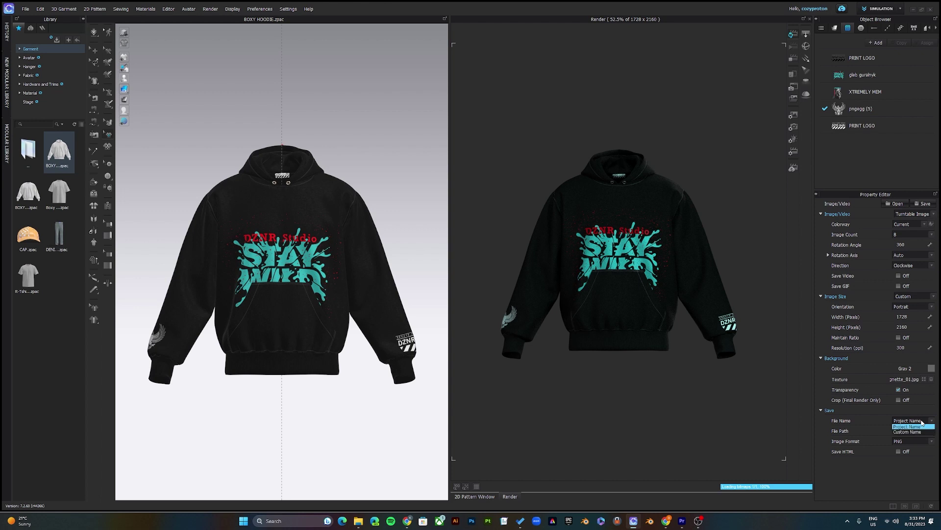
click(922, 422)
click(914, 422)
click(915, 426)
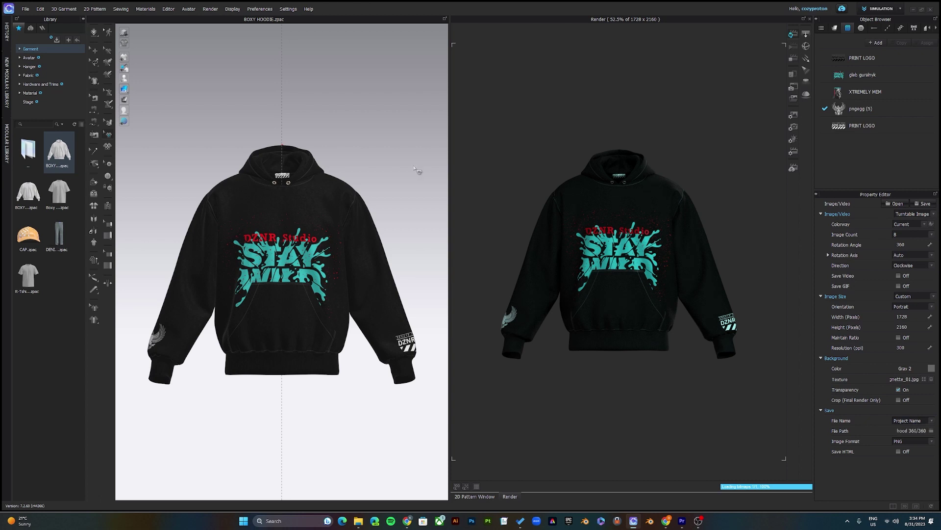
click(924, 421)
click(916, 431)
click(931, 420)
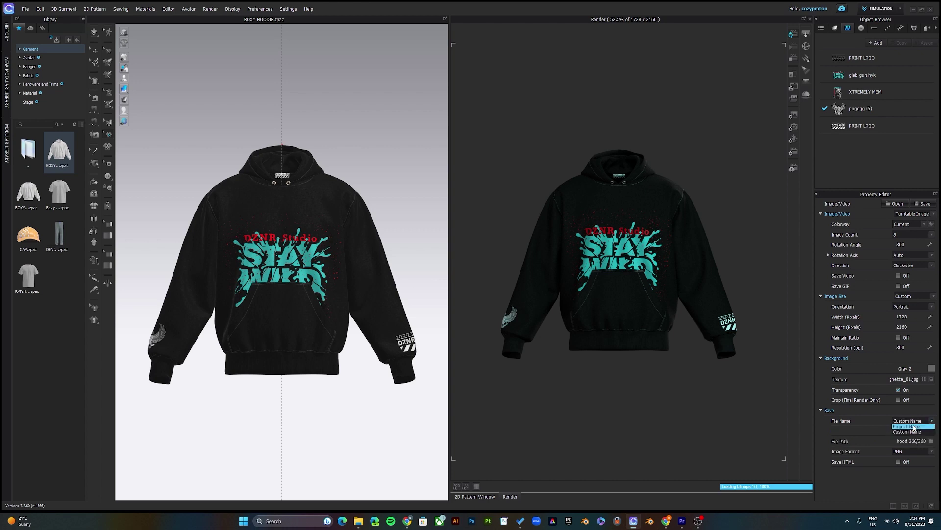
click(913, 427)
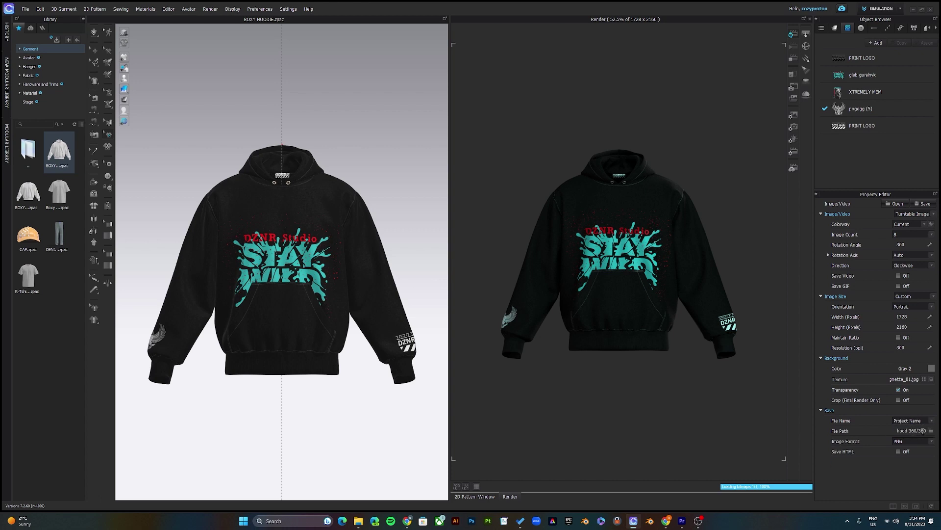
Step: Set the render save path to the hood 360 folder and leave the image format at PNG
click(931, 431)
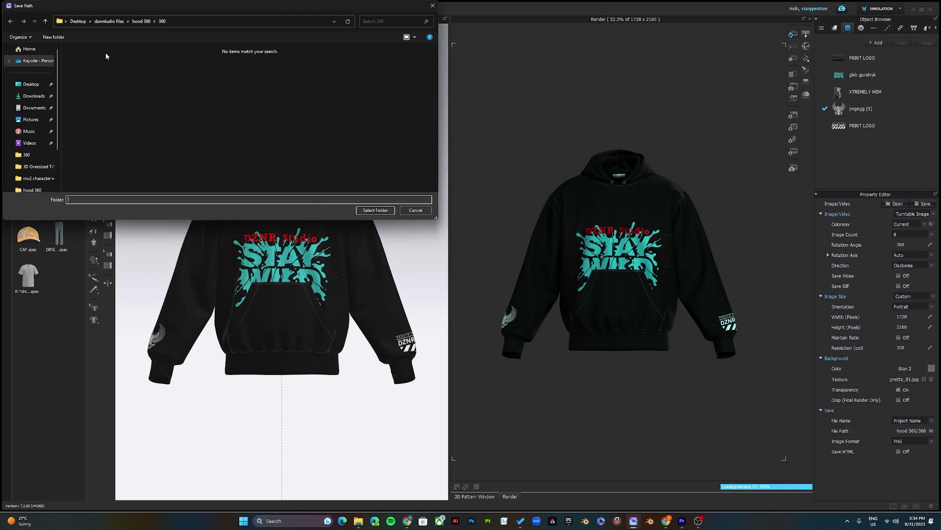
click(138, 21)
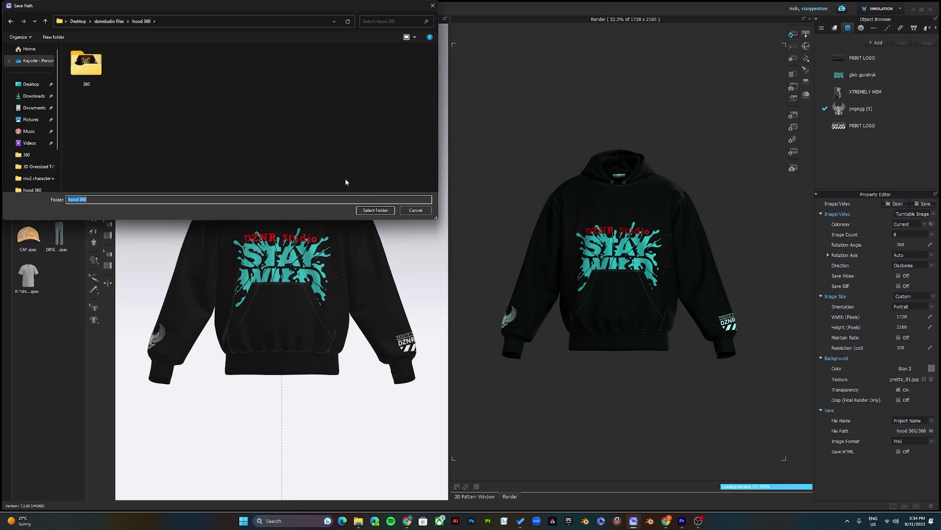
click(375, 210)
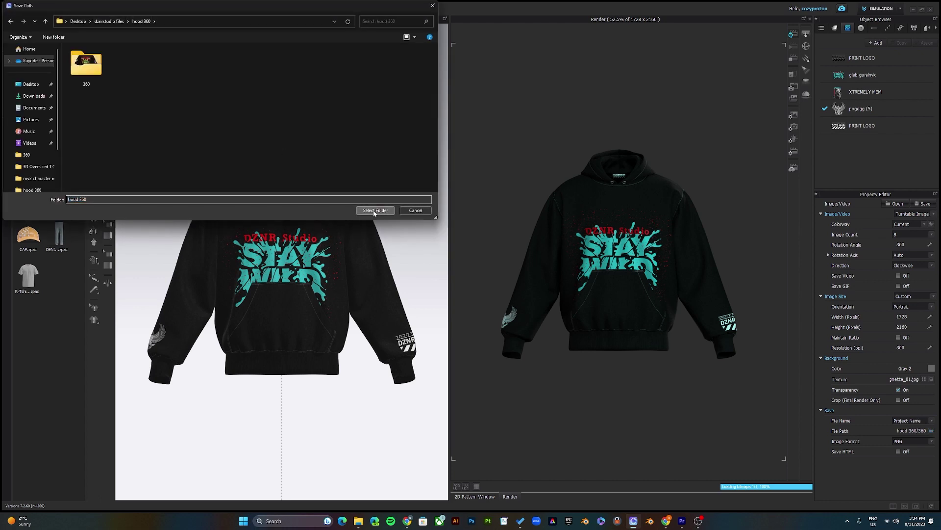
click(907, 442)
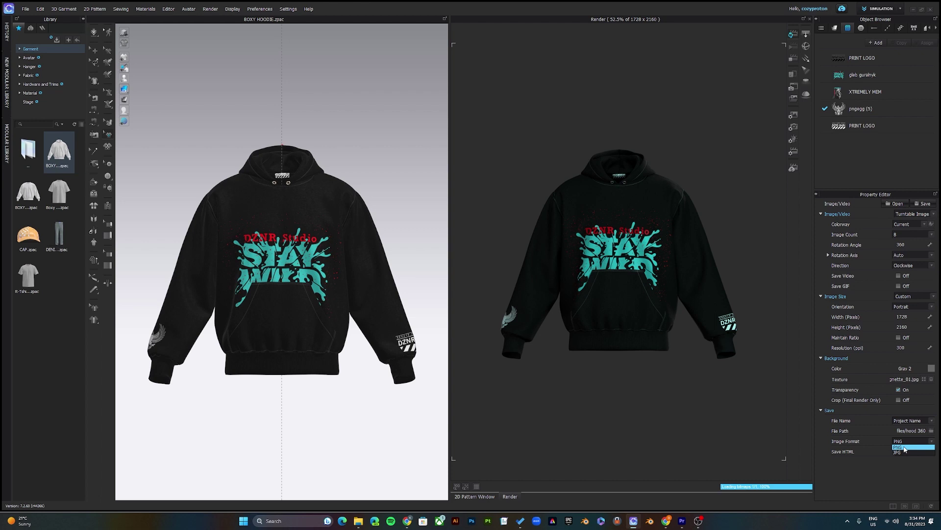
click(868, 452)
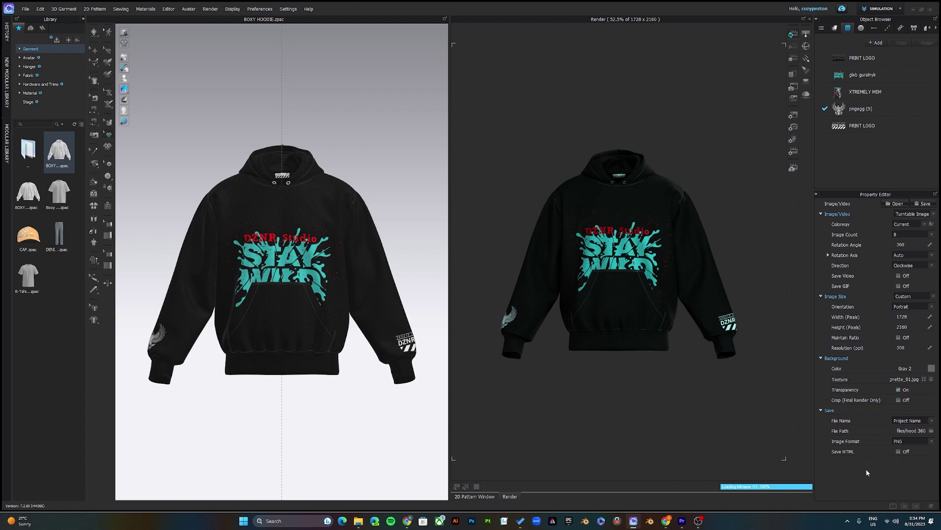
Step: Open the render properties and check the available render engine options
click(794, 153)
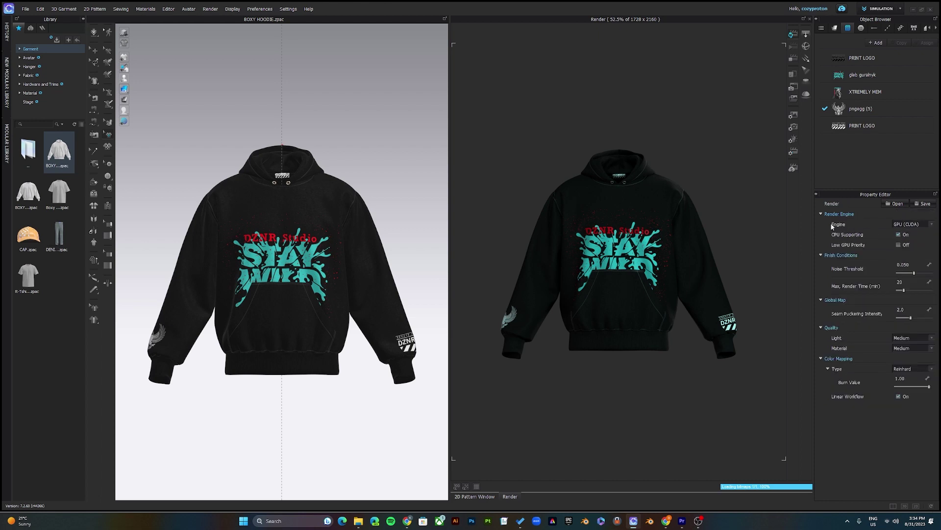
click(910, 225)
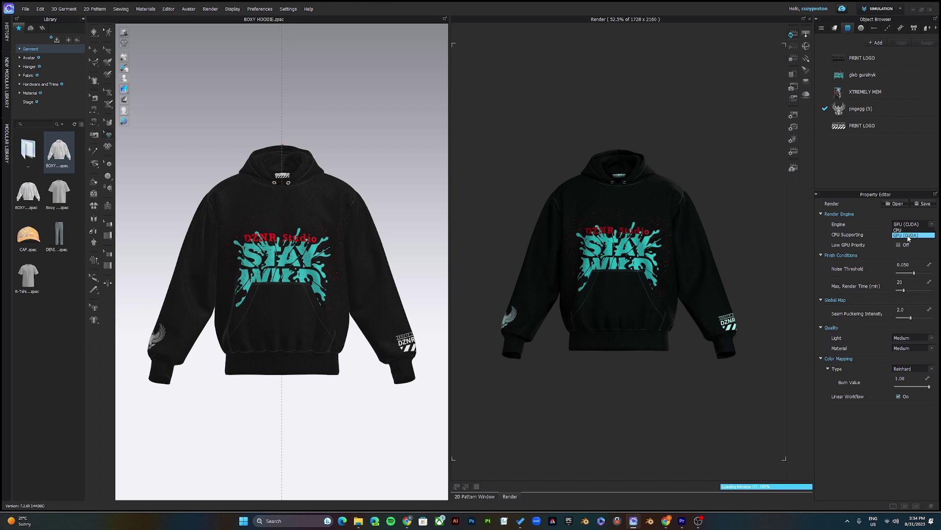
click(884, 223)
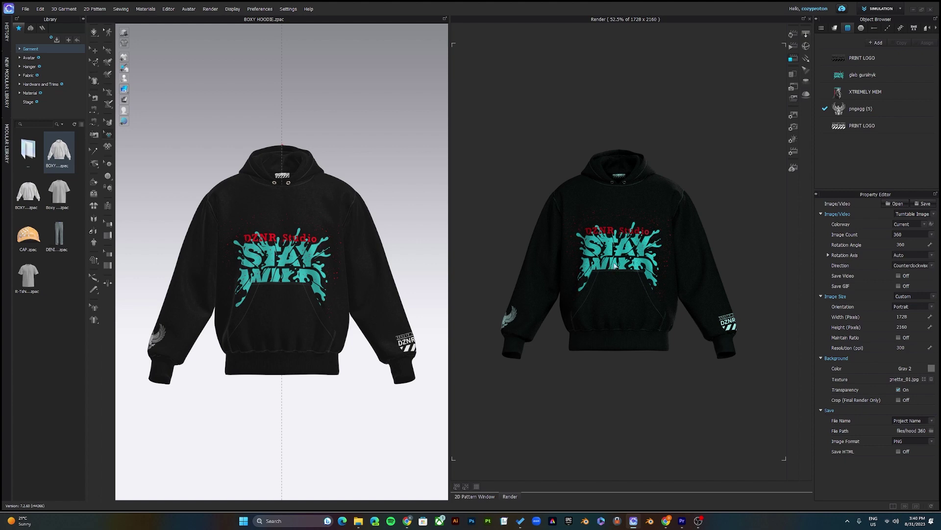
Step: Show the 2D patterns, try moving the logo graphic on the neck label and undo the move
key(F6)
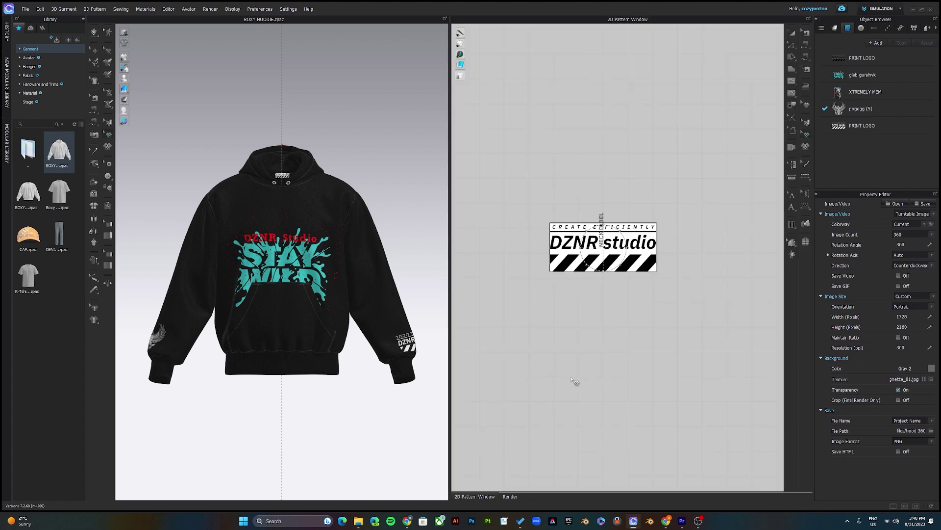
scroll(574, 353, down, 3)
scroll(590, 337, down, 5)
scroll(588, 333, up, 5)
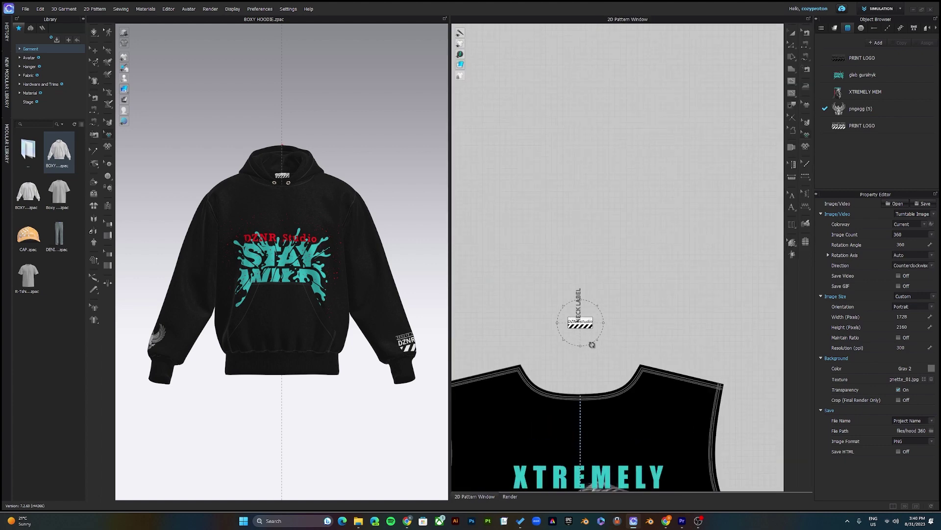
scroll(583, 324, up, 4)
click(580, 308)
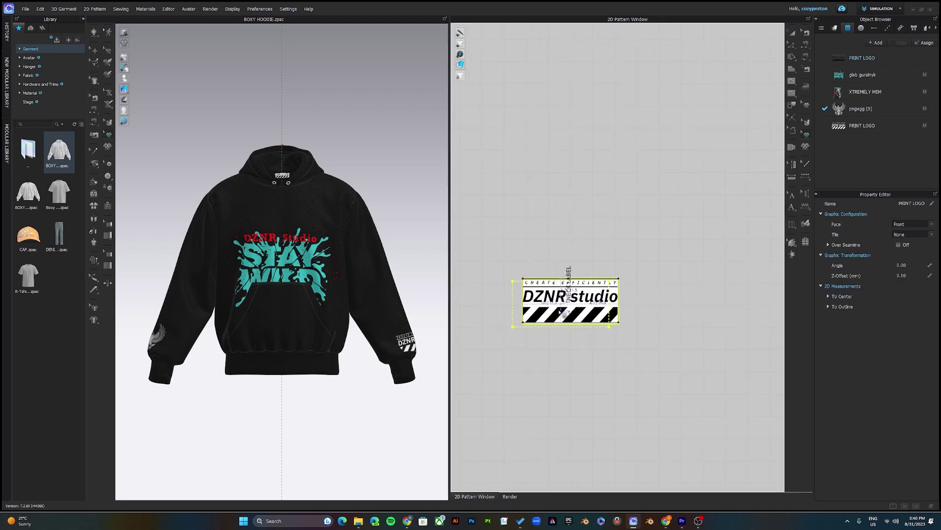
drag(576, 315, 616, 334)
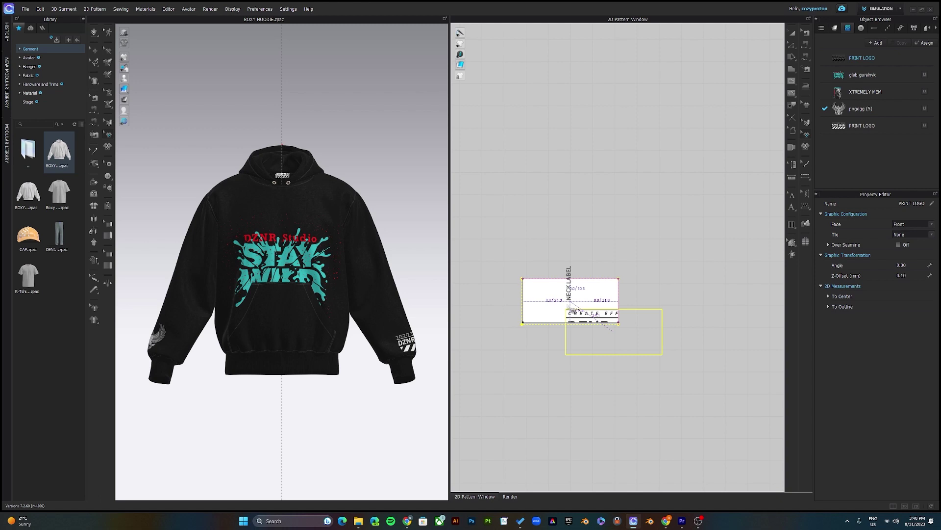
key(ctrl+z)
Step: Inspect the neck label inside the hood, the front of the hoodie and the full 2D pattern layout
scroll(303, 178, up, 3)
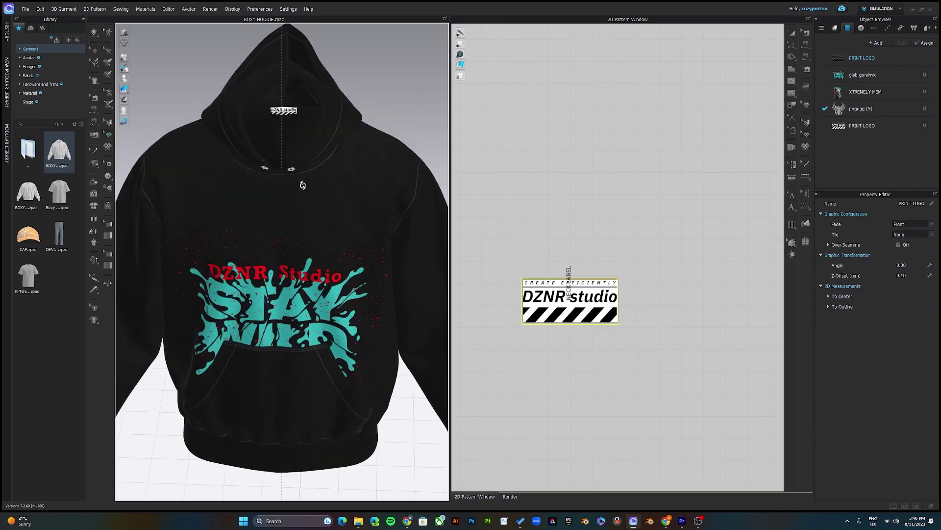
scroll(294, 275, up, 4)
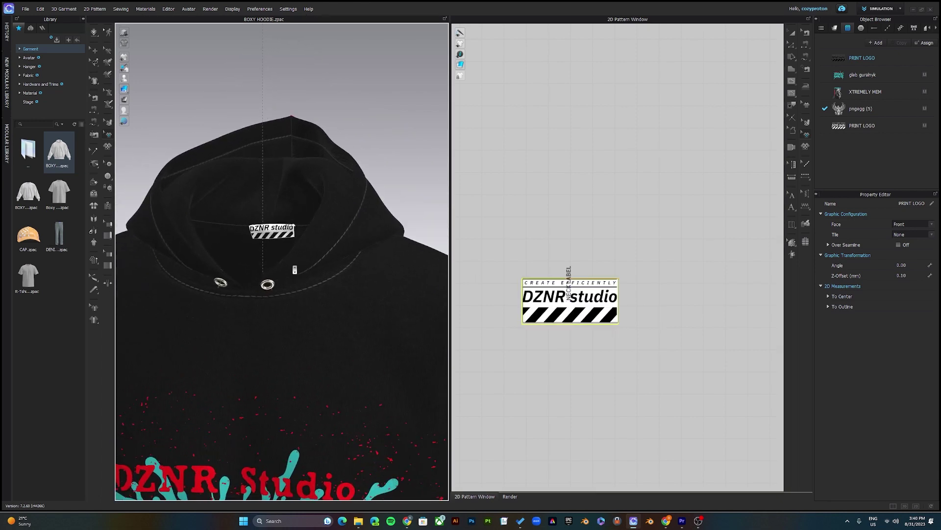
key(2)
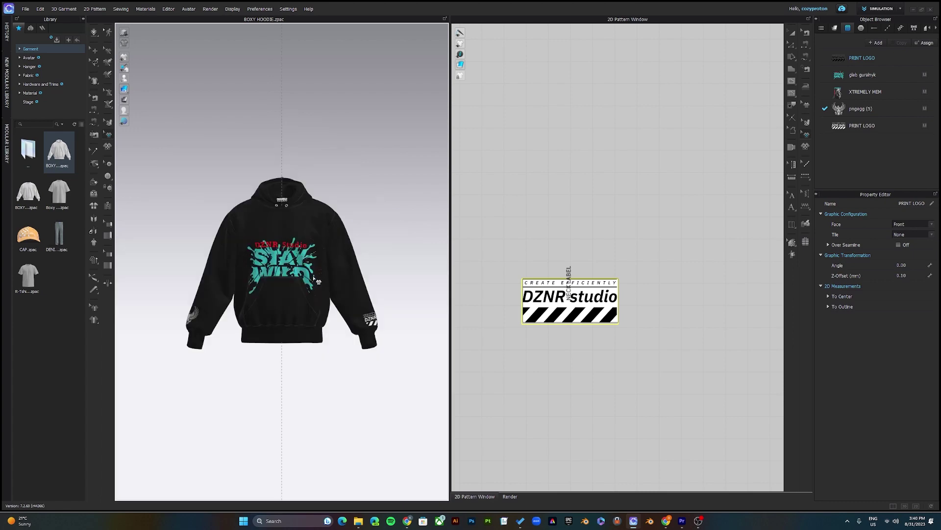
scroll(317, 281, up, 3)
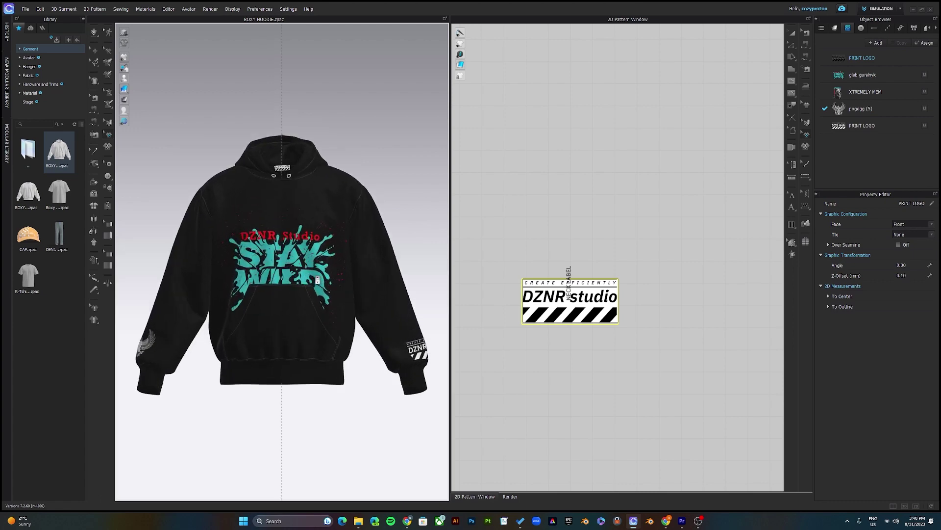
click(634, 374)
scroll(633, 338, down, 6)
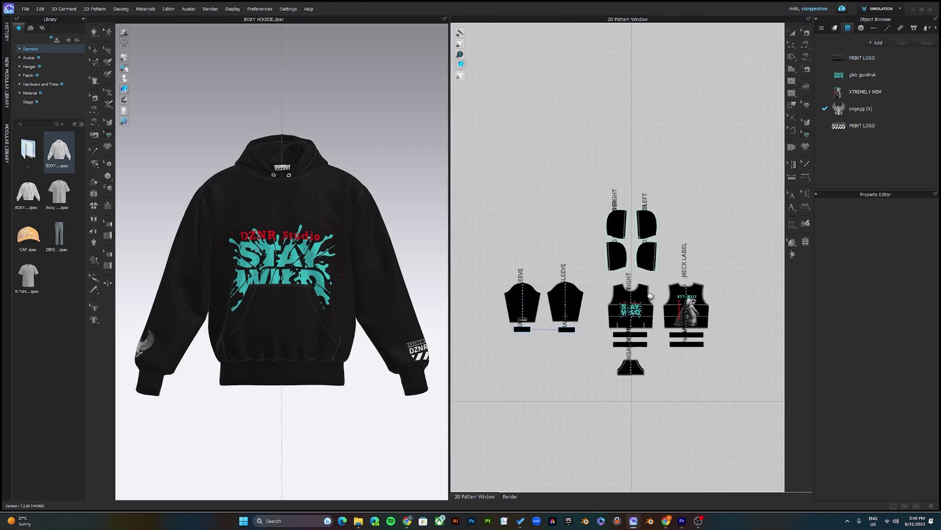
Step: Return to the render view, open the image and video properties and set the turntable image count to 360
click(510, 497)
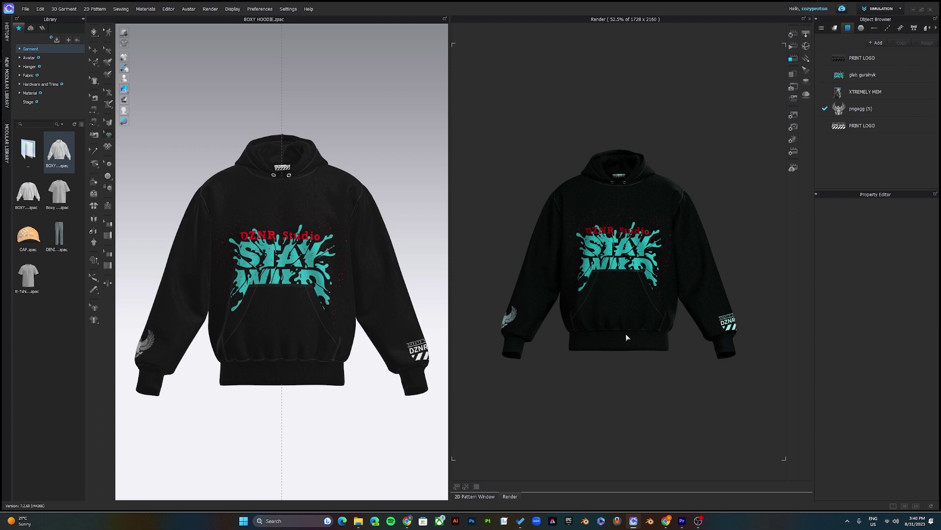
click(793, 116)
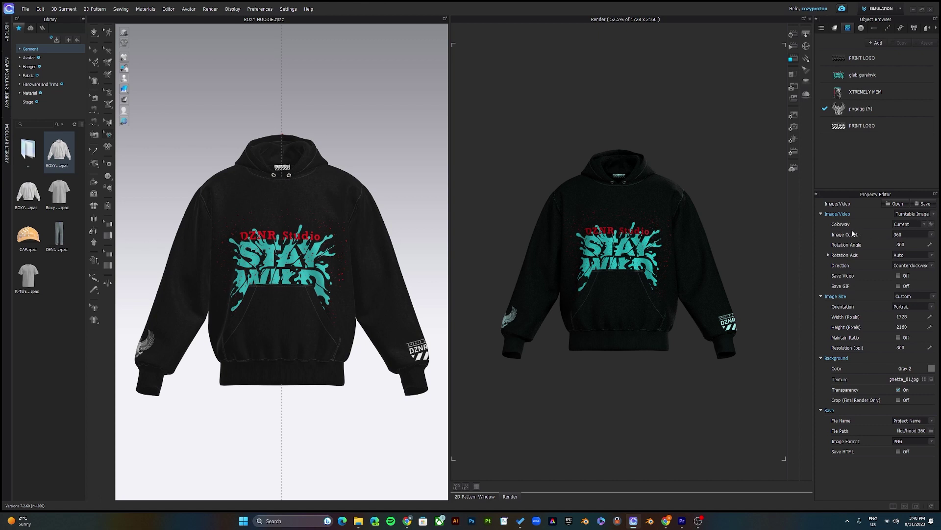
click(904, 235)
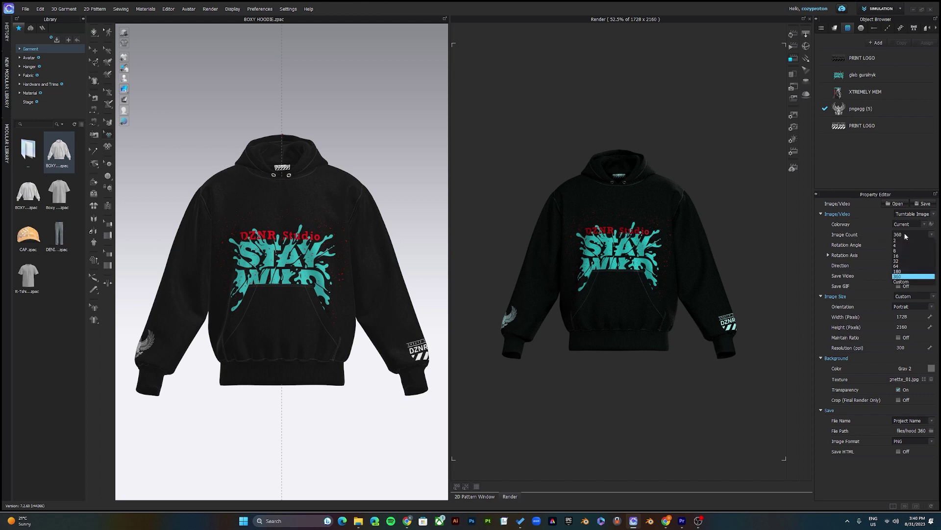
click(906, 277)
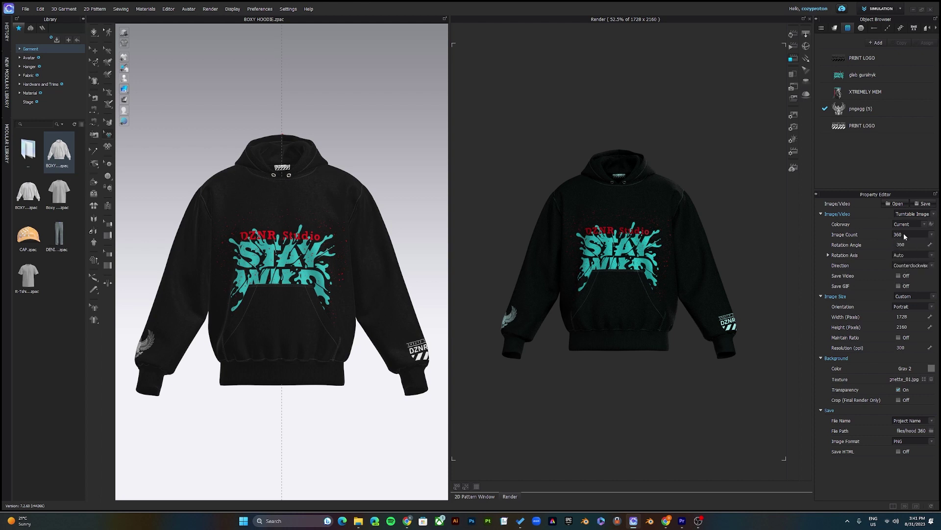
Step: Start the interactive render and configure the turntable output with 360 images, counterclockwise direction and Save Video on
click(793, 34)
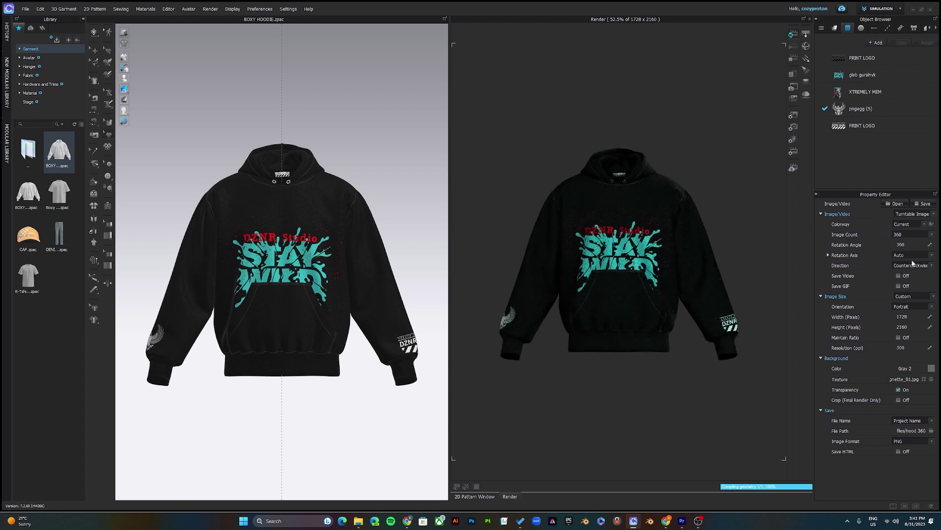
click(907, 234)
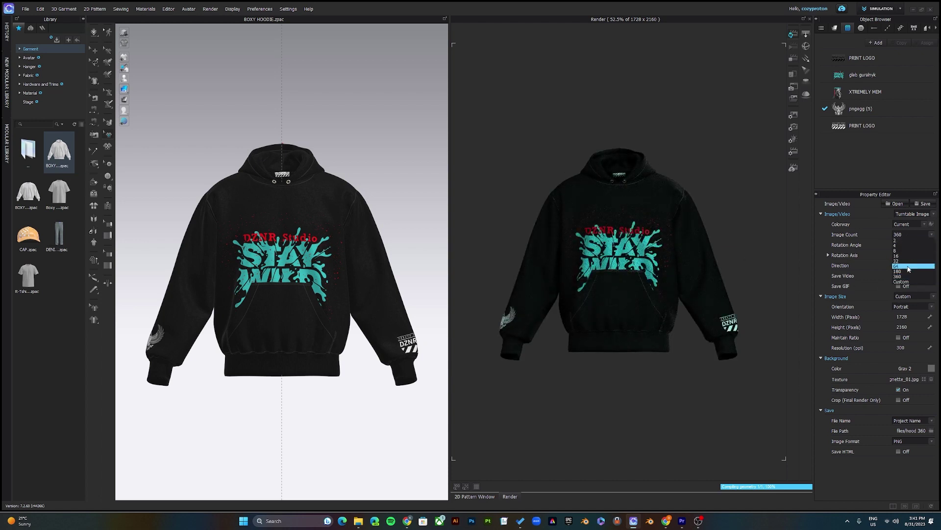
click(907, 277)
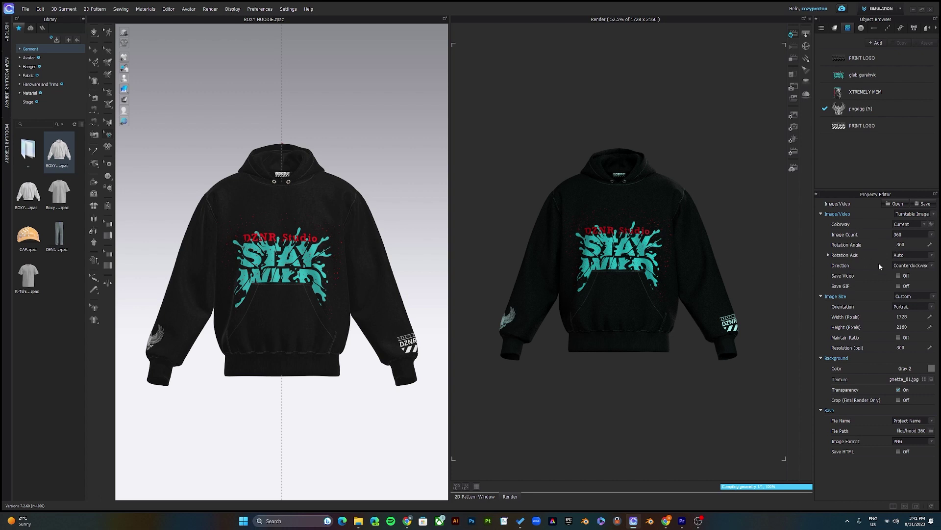
click(910, 265)
click(912, 271)
click(898, 276)
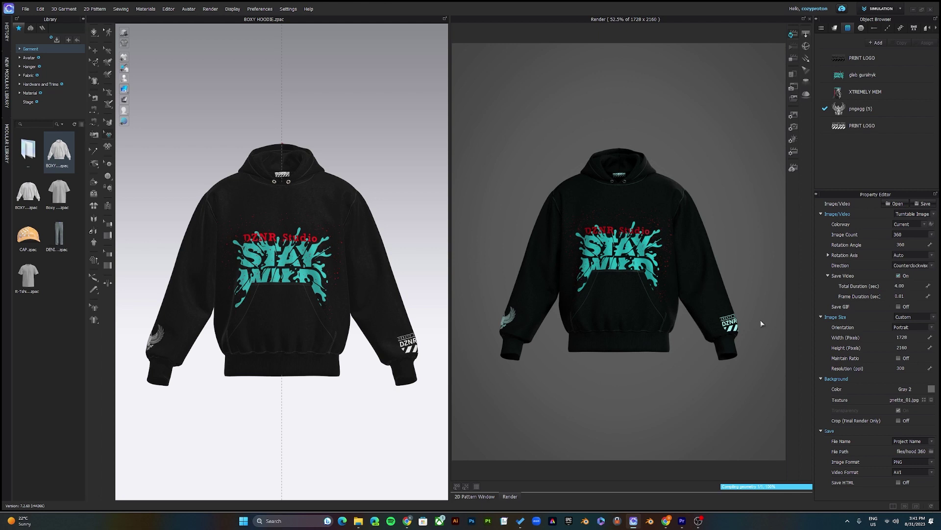
Step: Try white and #D1D1D1 render backgrounds, settle on gray #666666 with Save Video on, and run the final turntable render
click(899, 276)
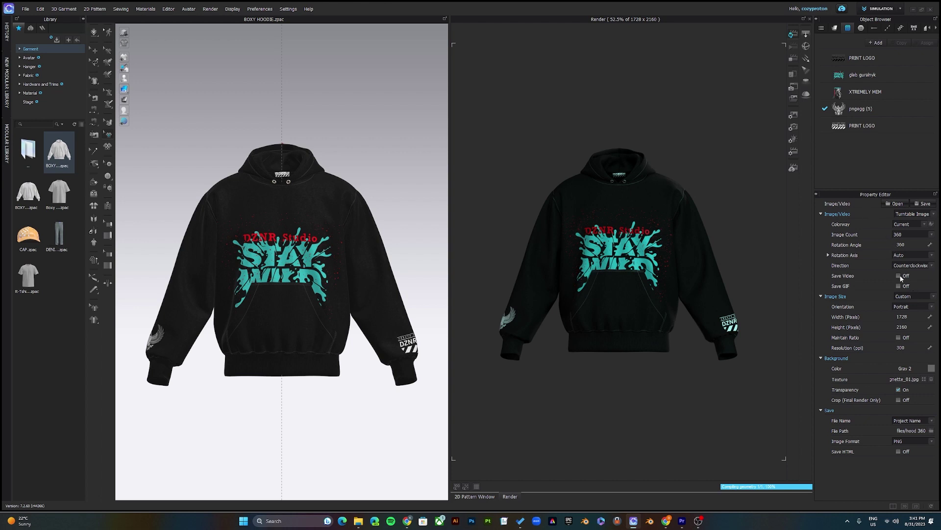
click(900, 276)
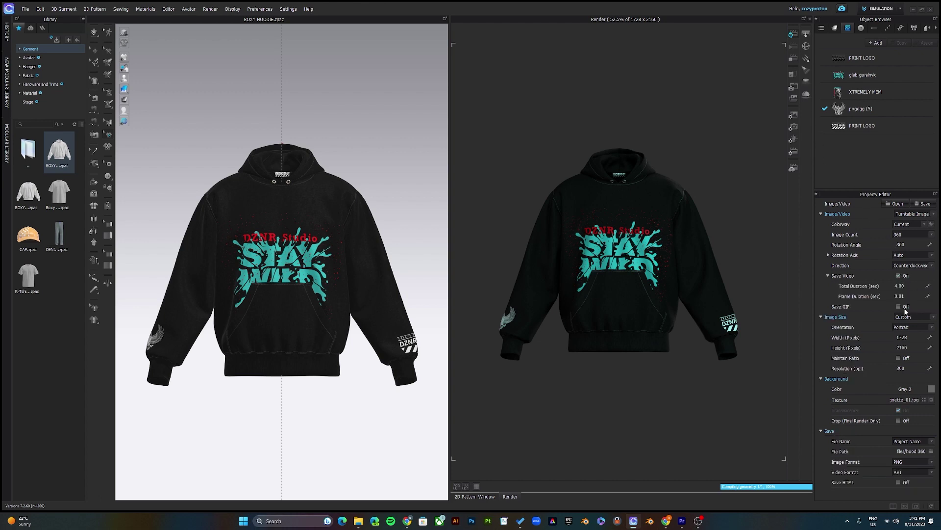
click(931, 389)
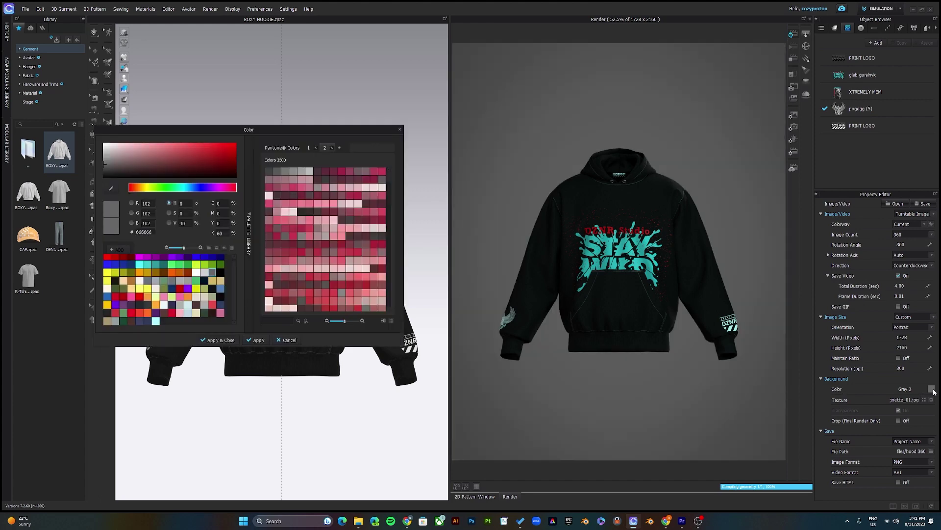
click(197, 273)
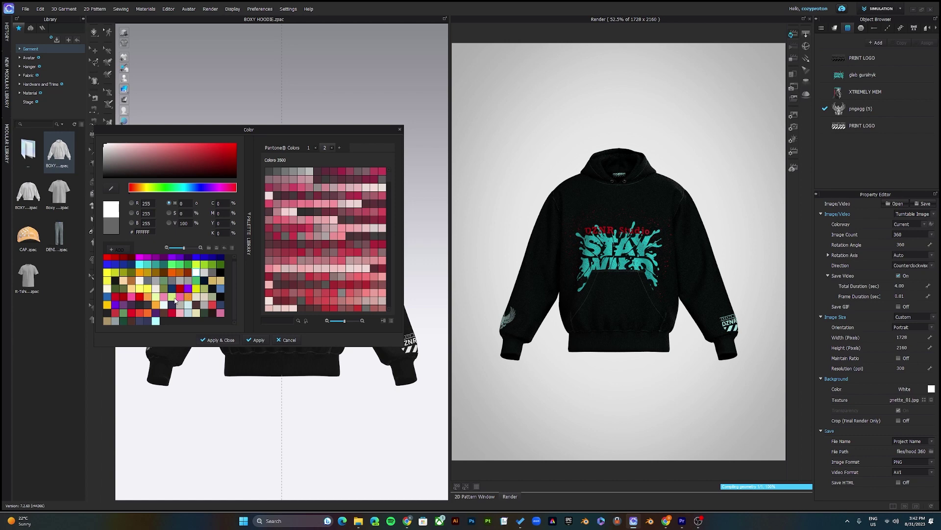
click(205, 273)
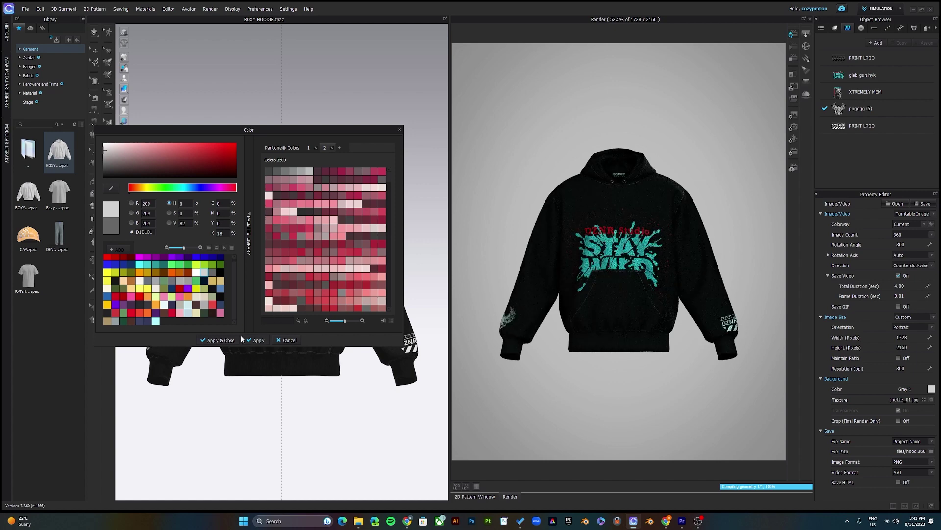
click(211, 283)
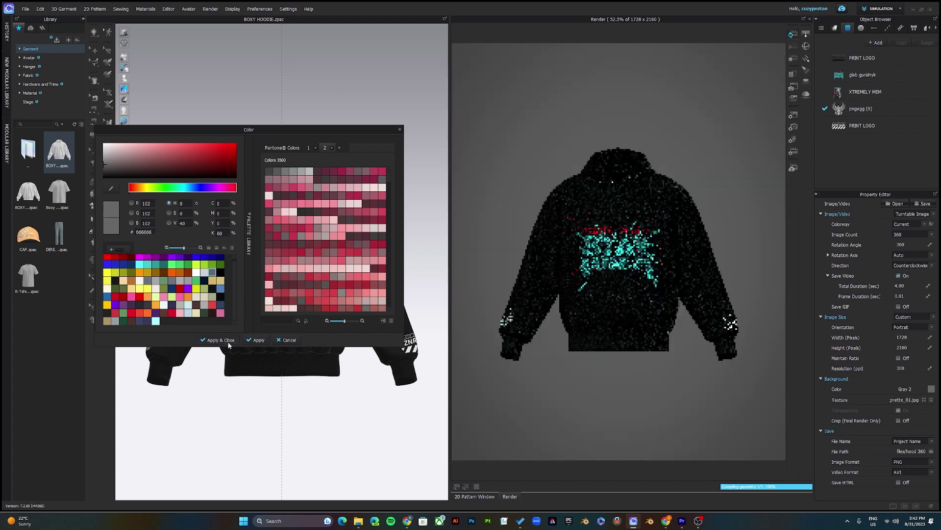
click(229, 341)
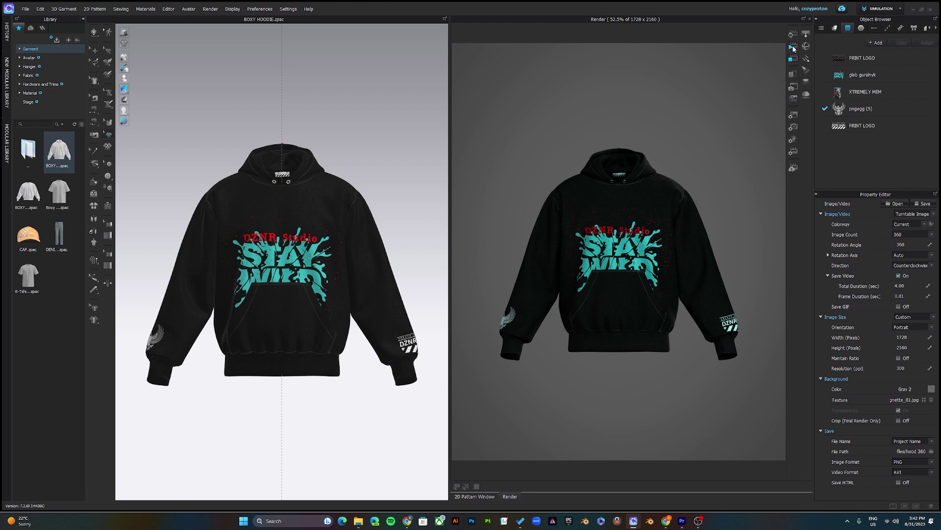
click(794, 48)
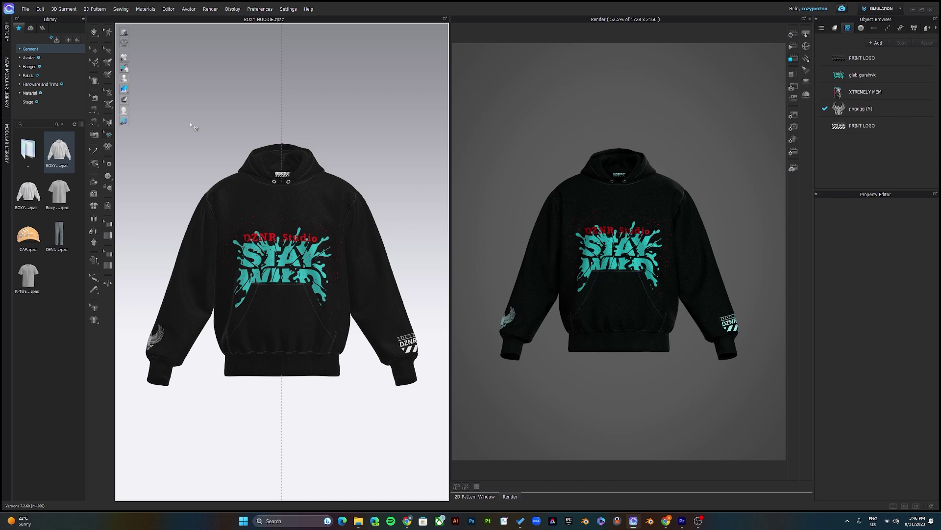
Step: Switch to File Explorer and open the 3D Boxy Oversized Hoodie Walk Anim project from the 3D Boxy Oversized Hoodie folder
click(23, 10)
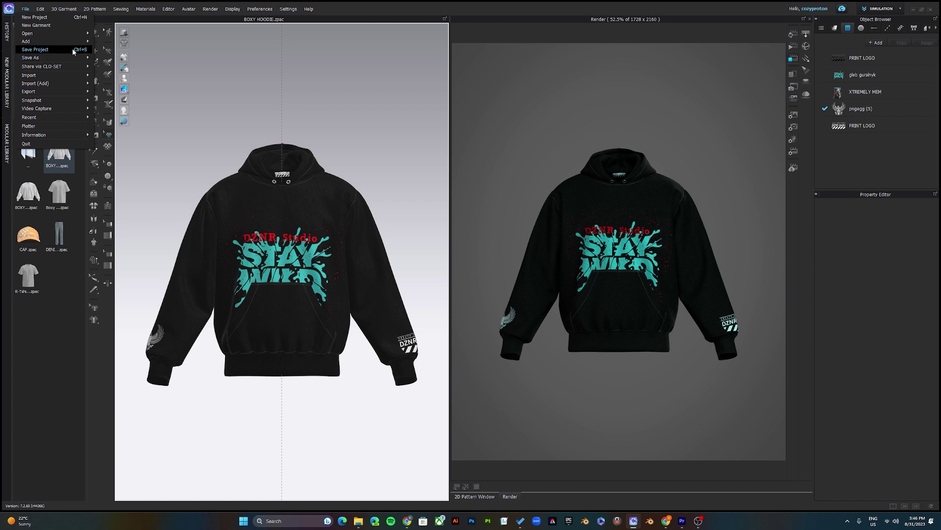
click(358, 523)
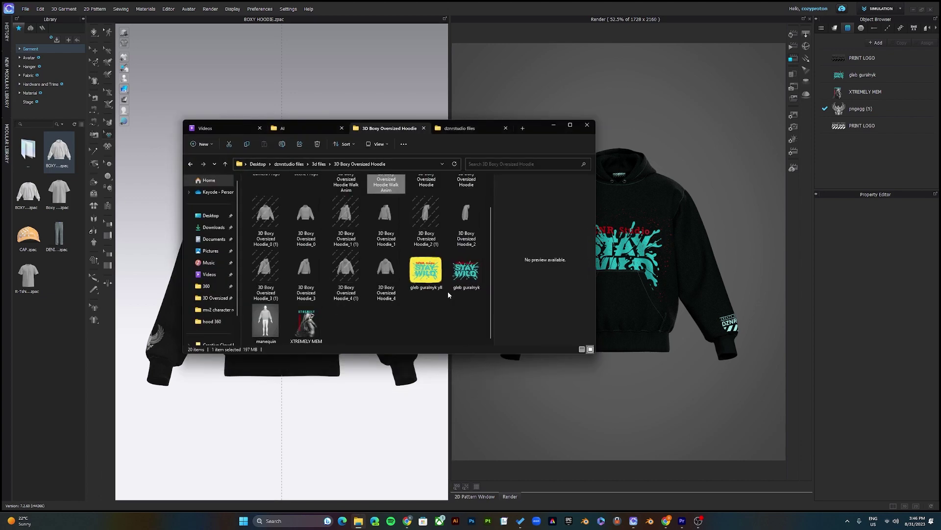
scroll(438, 255, up, 2)
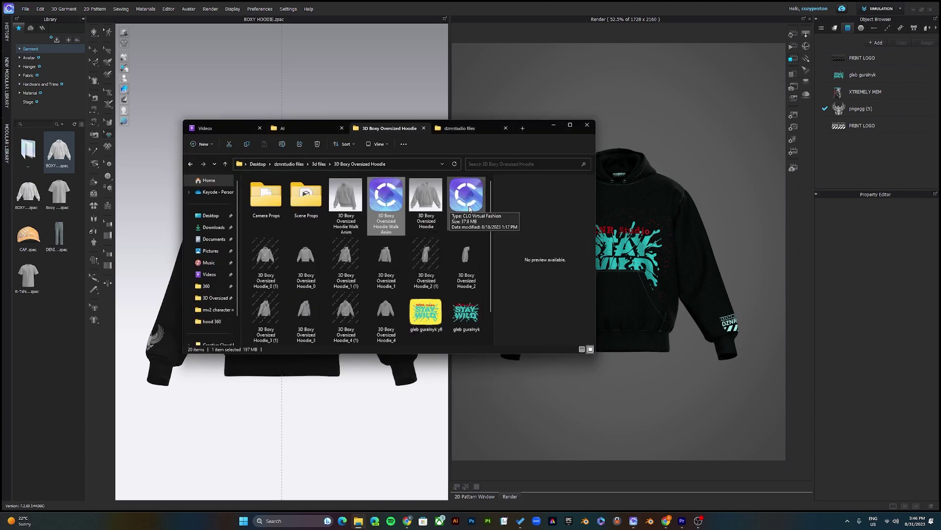
double_click(386, 199)
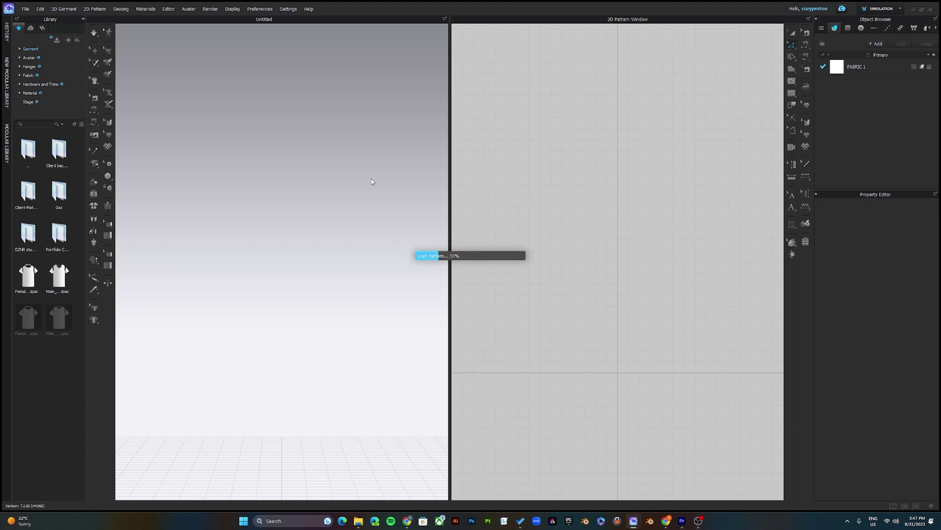
Step: Display the gray hoodie with Thick Textured Surface and hide the red and blue pattern lines in the 3D view
scroll(310, 241, up, 3)
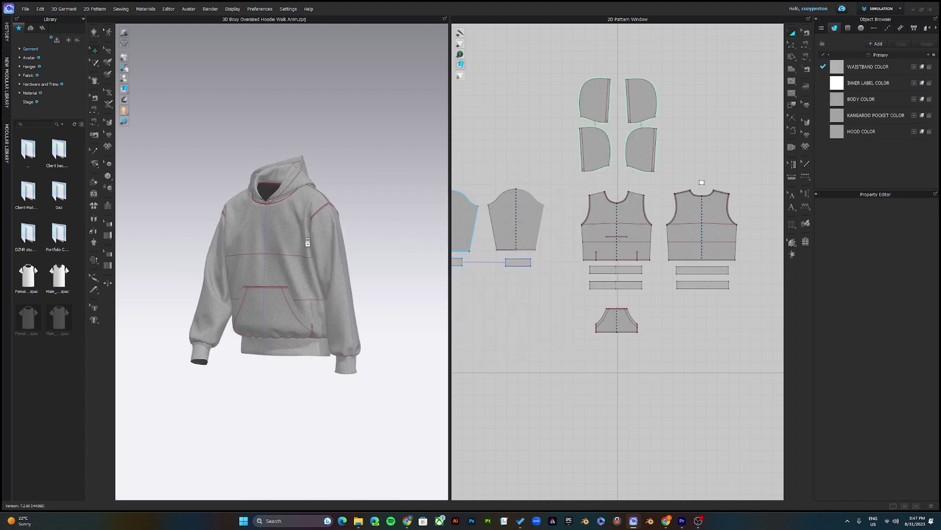
right_drag(267, 259, 277, 257)
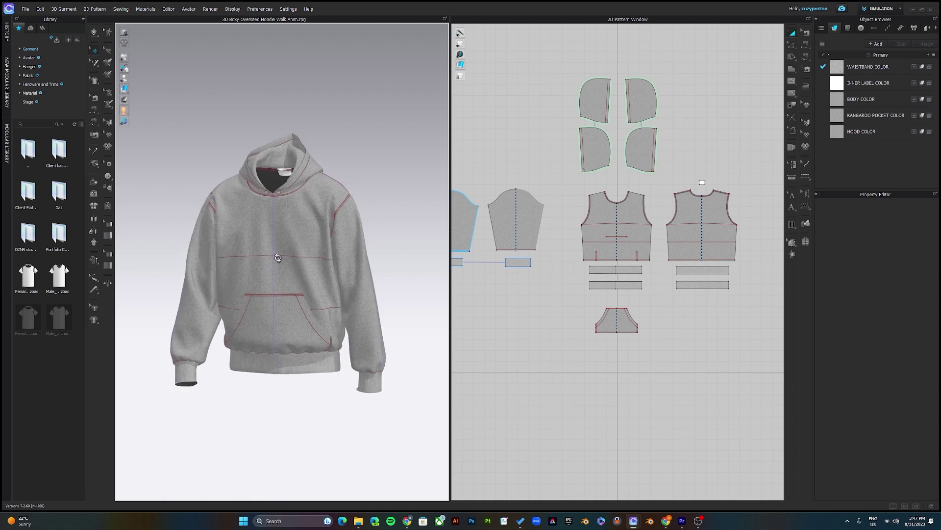
right_drag(301, 227, 297, 249)
mouse_move(131, 93)
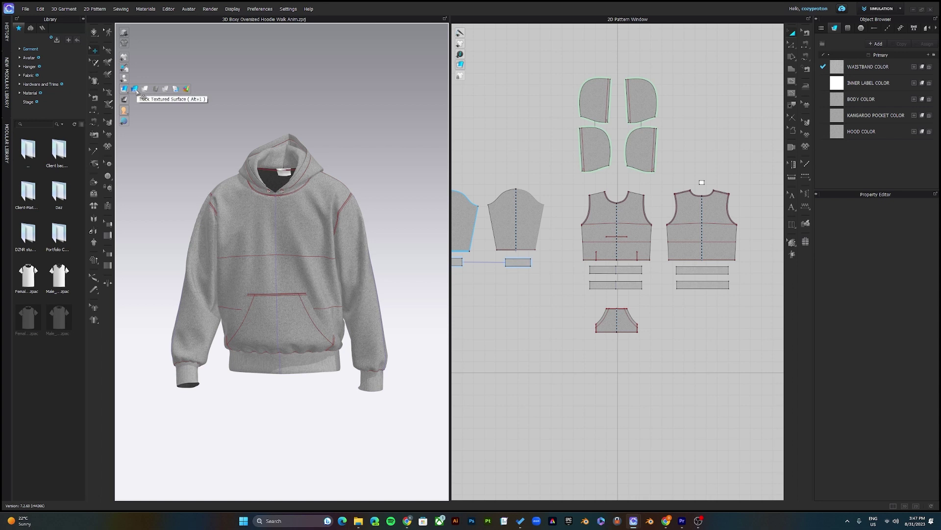
click(135, 91)
mouse_move(125, 58)
click(177, 58)
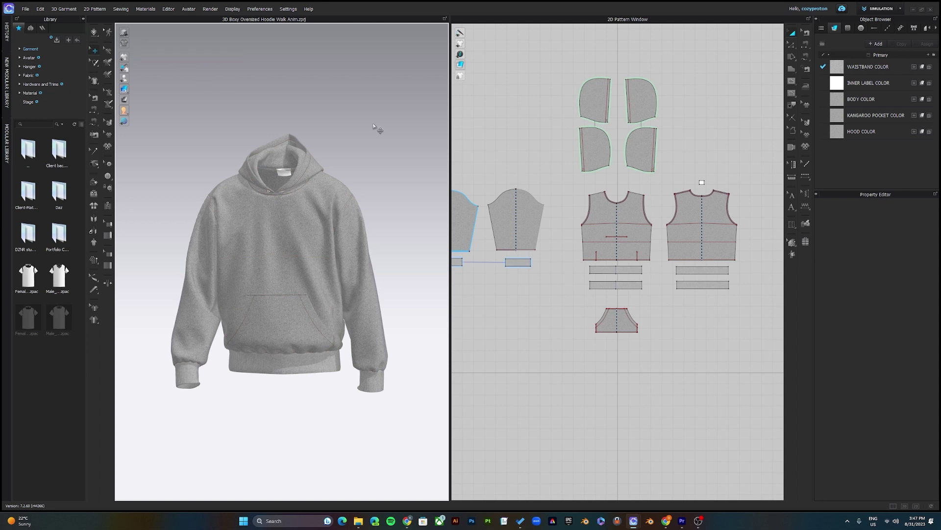
mouse_move(254, 258)
right_down()
mouse_move(214, 268)
mouse_move(254, 260)
mouse_move(242, 261)
right_up()
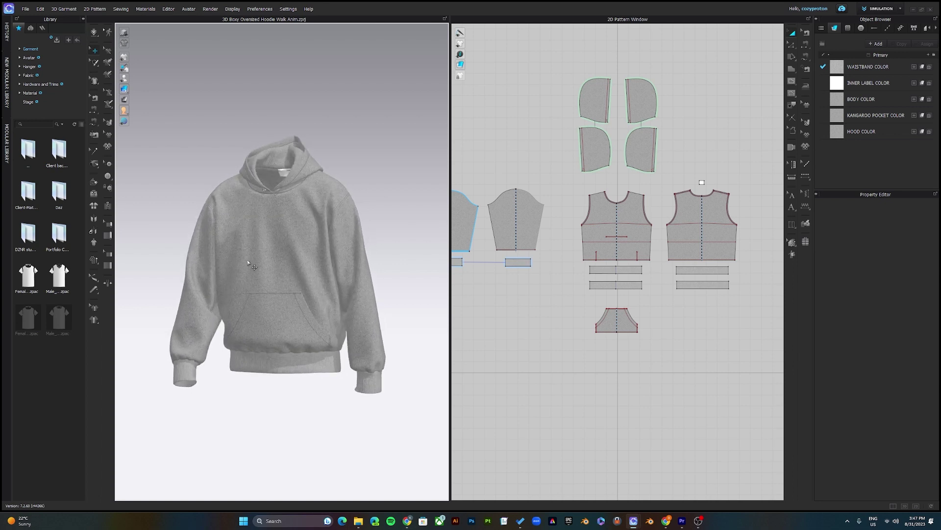
scroll(248, 262, up, 1)
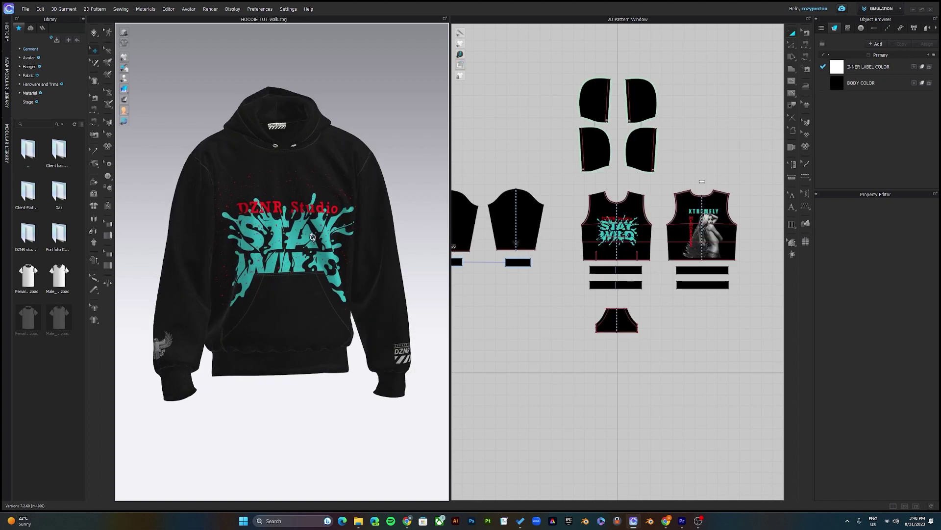
Step: Open the render window for the HOODIE TUT walk project, start the interactive render and show the image and video properties
right_drag(313, 238, 287, 228)
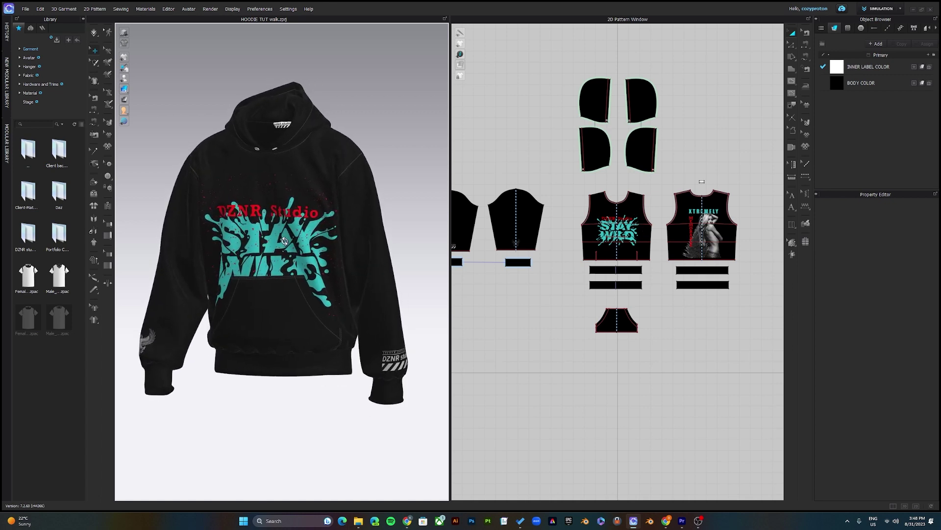
click(210, 9)
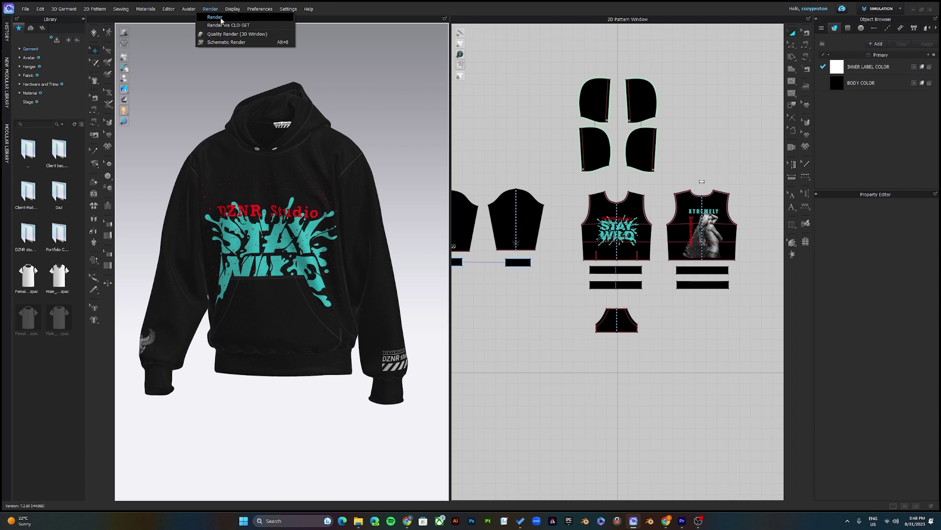
click(215, 17)
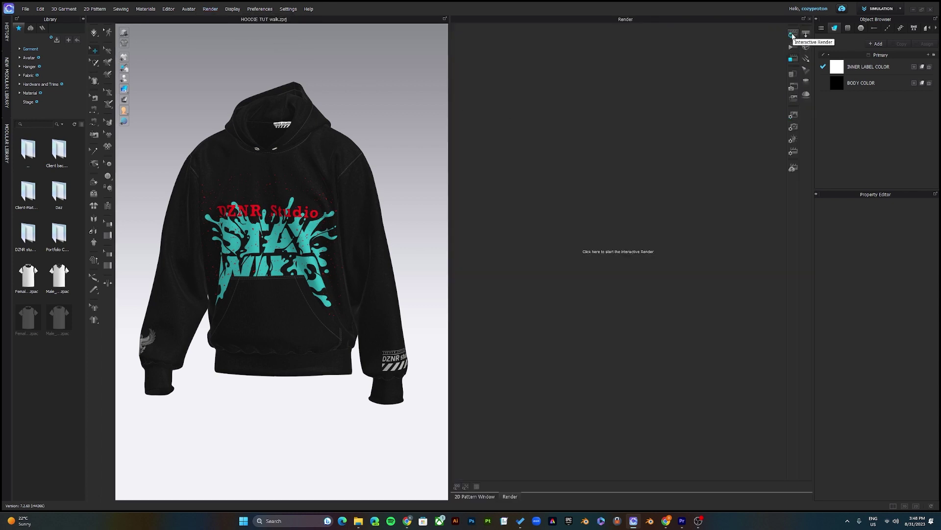
click(793, 35)
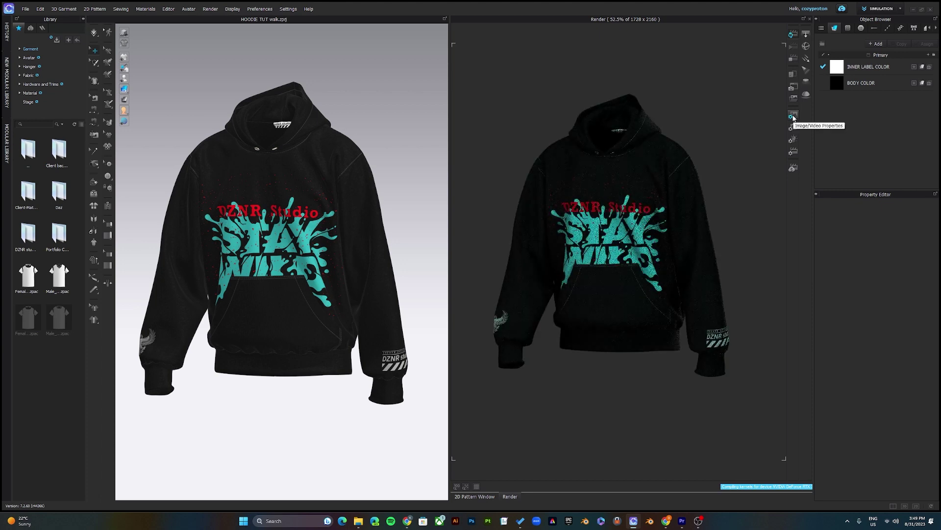
click(793, 117)
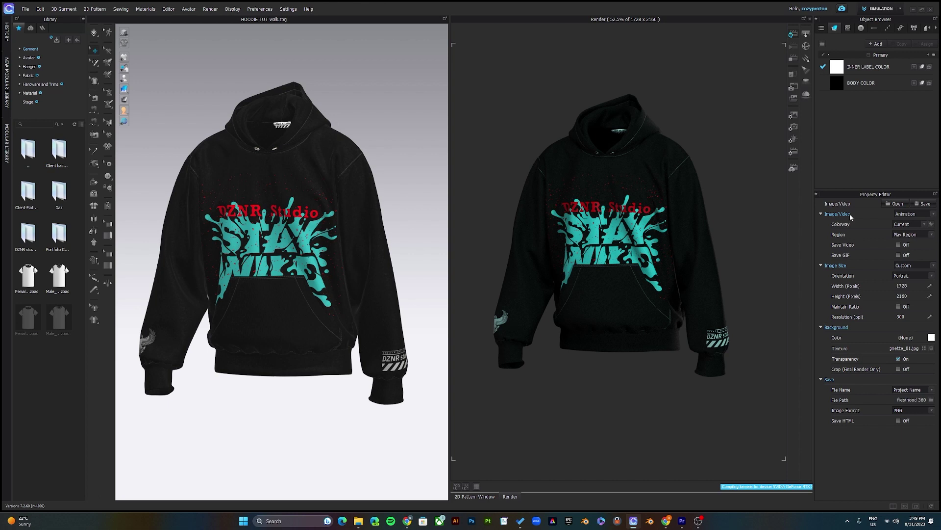
Step: Set the render output to Animation with the Play Region and turn Save Video on
click(917, 215)
click(907, 233)
click(911, 235)
click(905, 245)
click(898, 245)
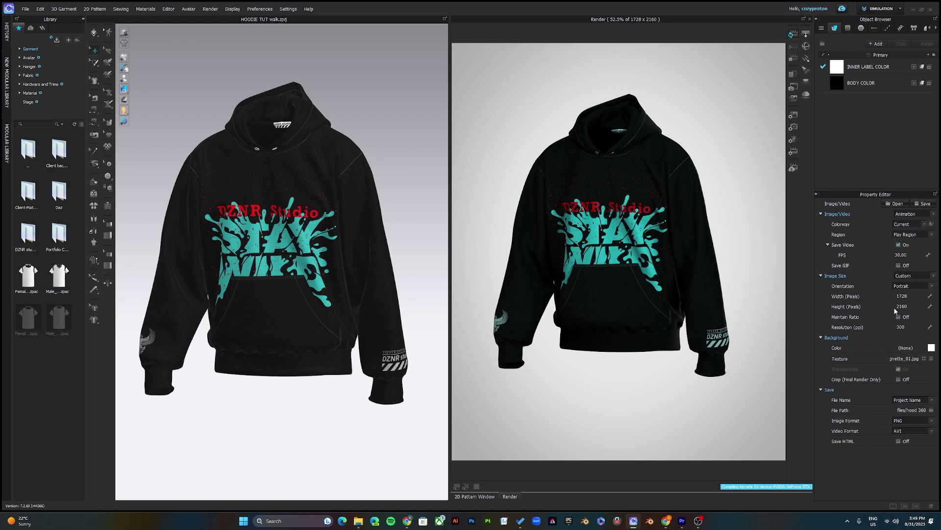
Step: Set the animation render's background color to gray #666666 and stop the interactive render after checking the hoodie's back
click(930, 348)
click(429, 281)
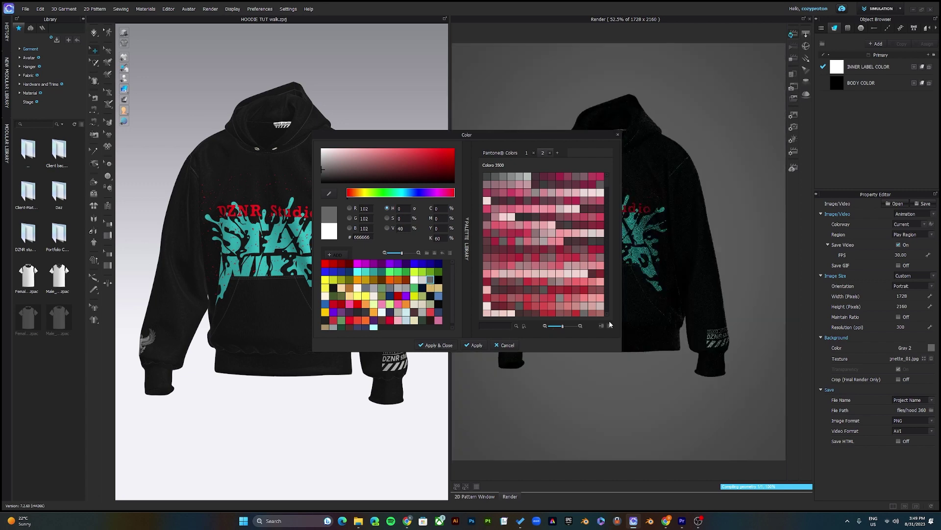
click(442, 346)
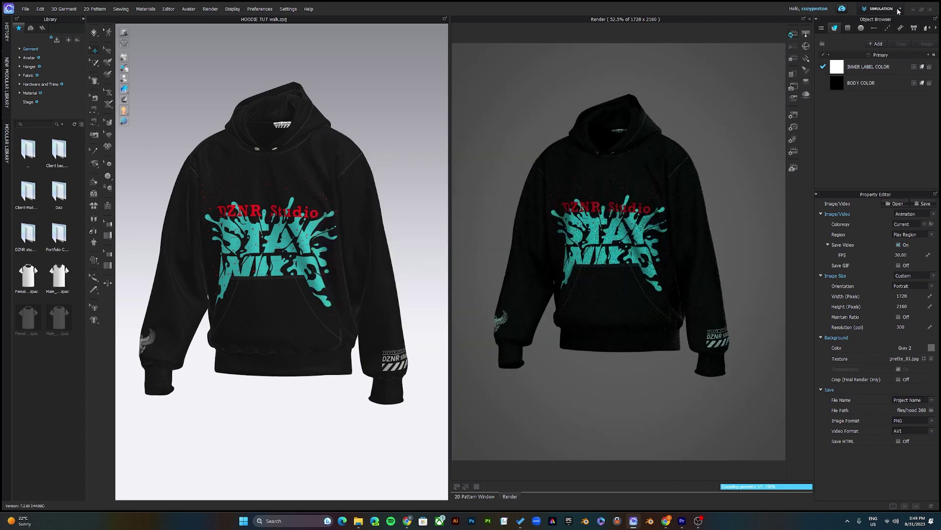
click(792, 60)
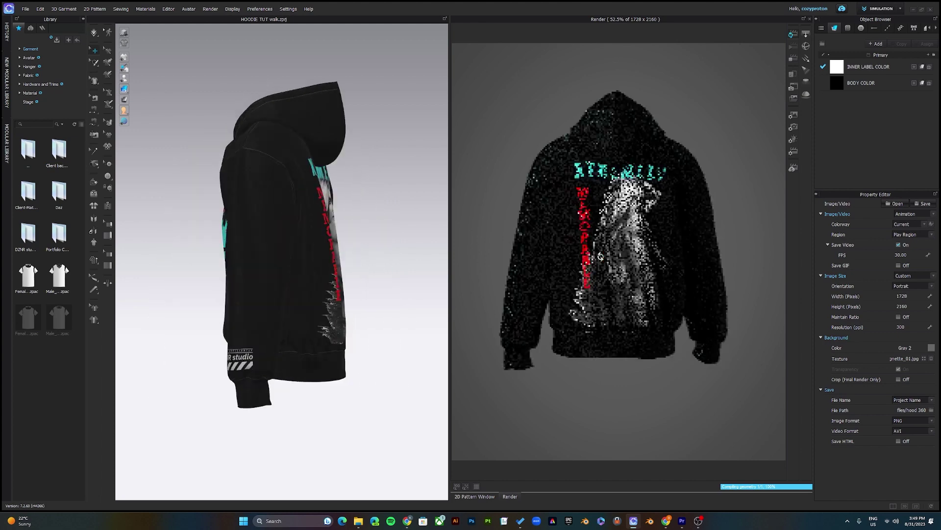
click(793, 61)
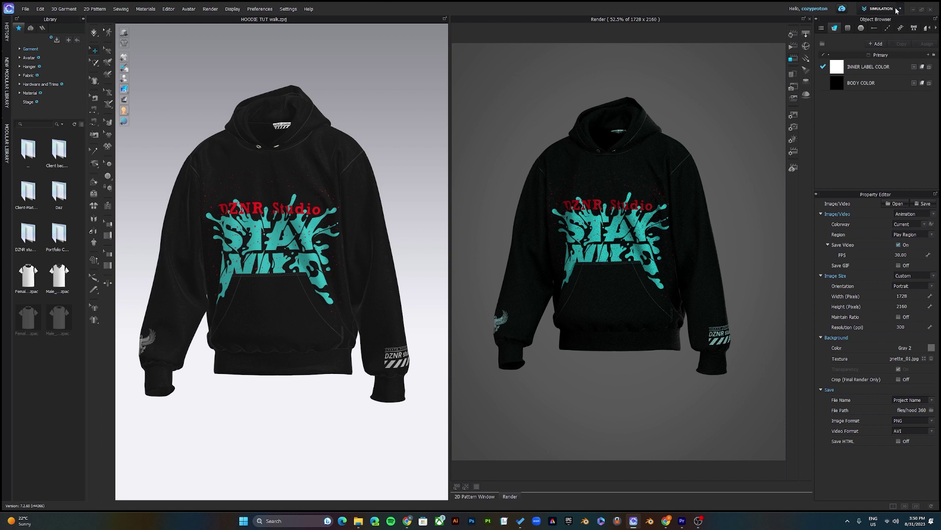
Step: Switch from Simulation to Animation mode and dismiss the simulation quality notice
click(896, 10)
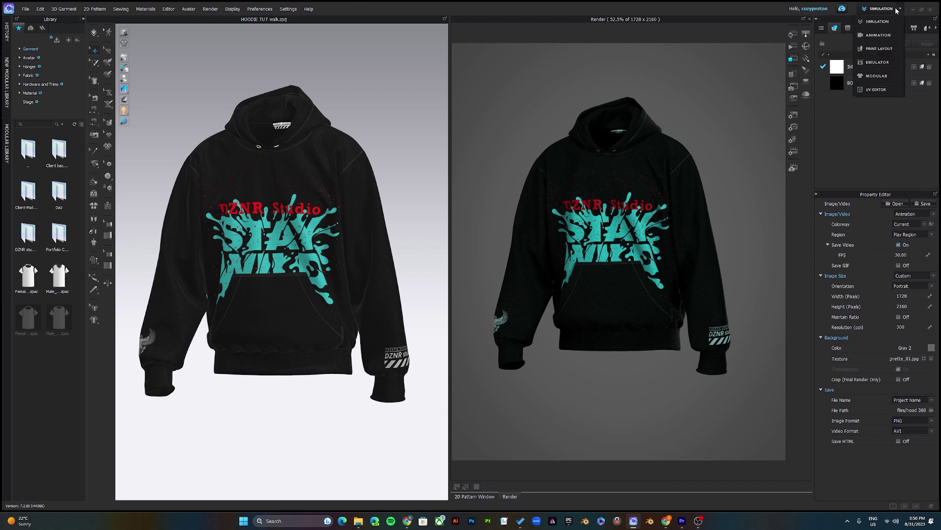
click(874, 34)
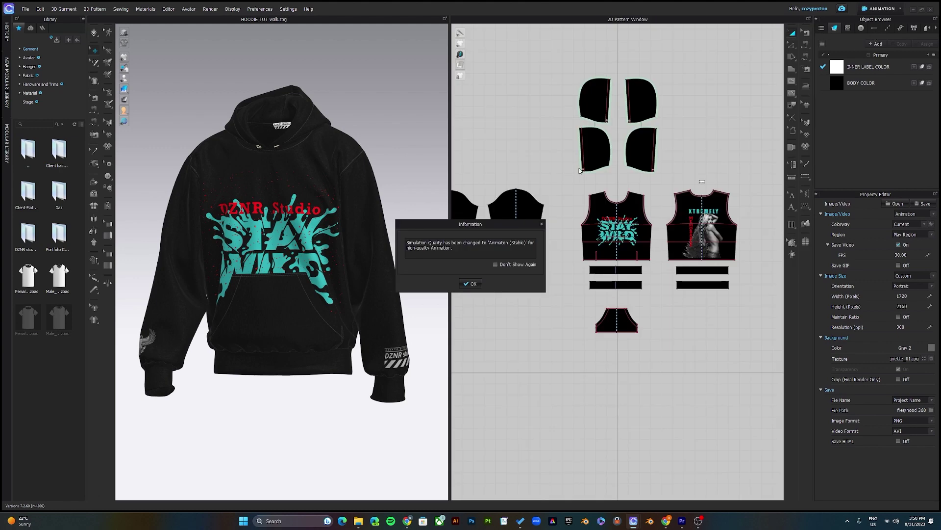
click(473, 284)
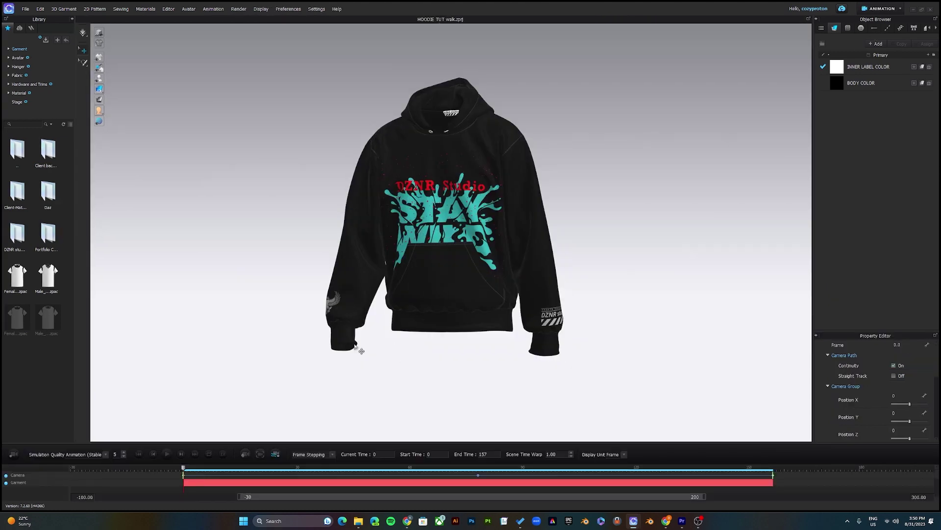
Step: Play the hoodie's walk animation through to its end and return the timeline to frame 0
click(167, 454)
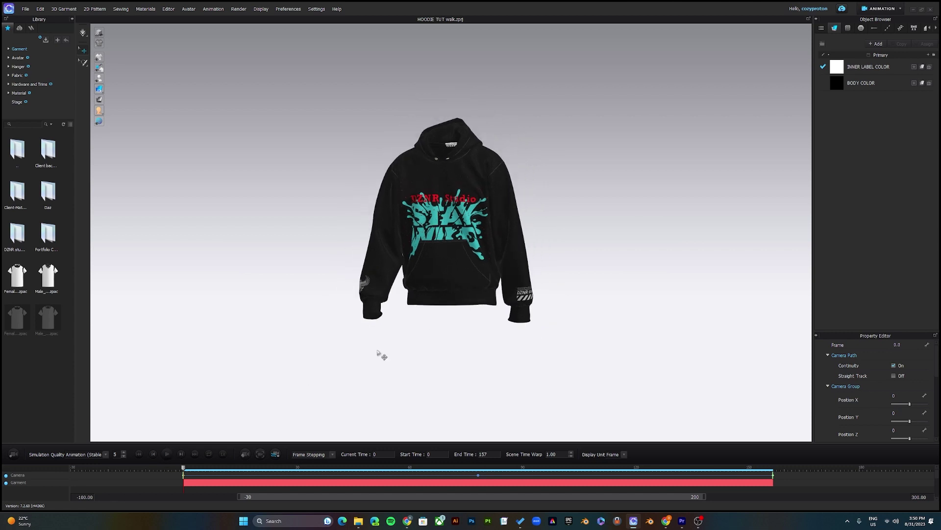
click(138, 455)
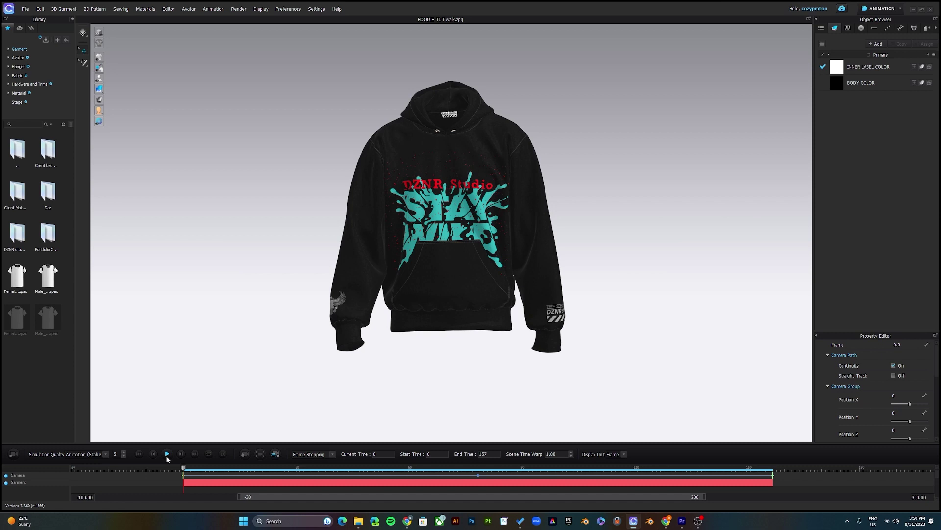
click(167, 454)
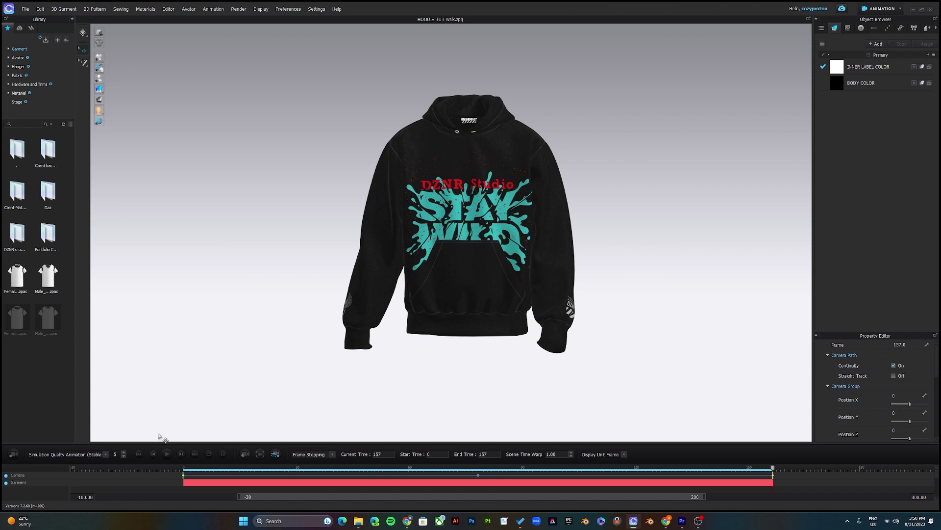
click(139, 454)
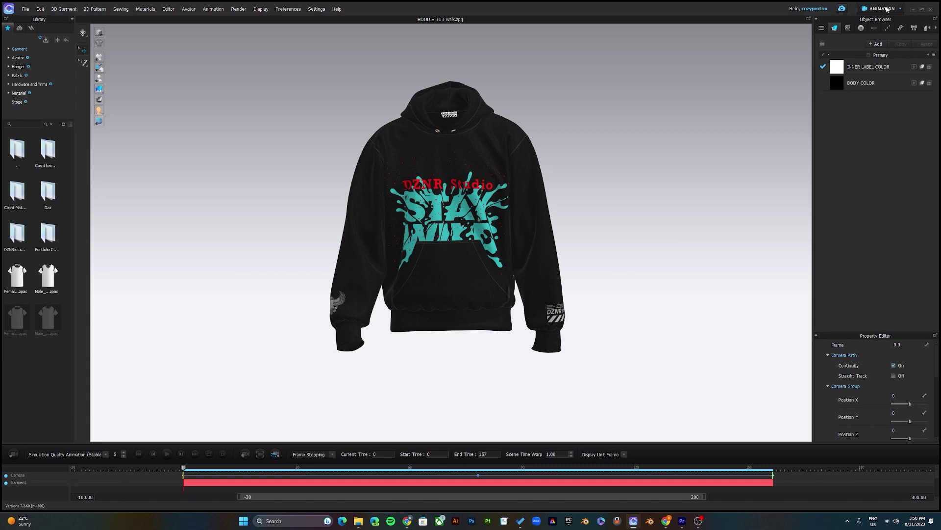
Step: Switch from Animation back to Simulation mode and open the Render window for the hoodie
click(885, 9)
click(875, 21)
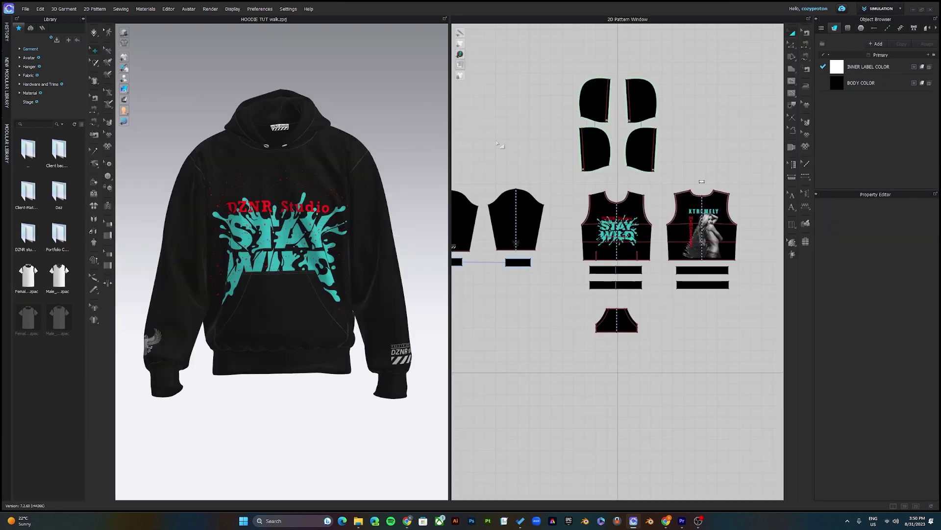
click(210, 9)
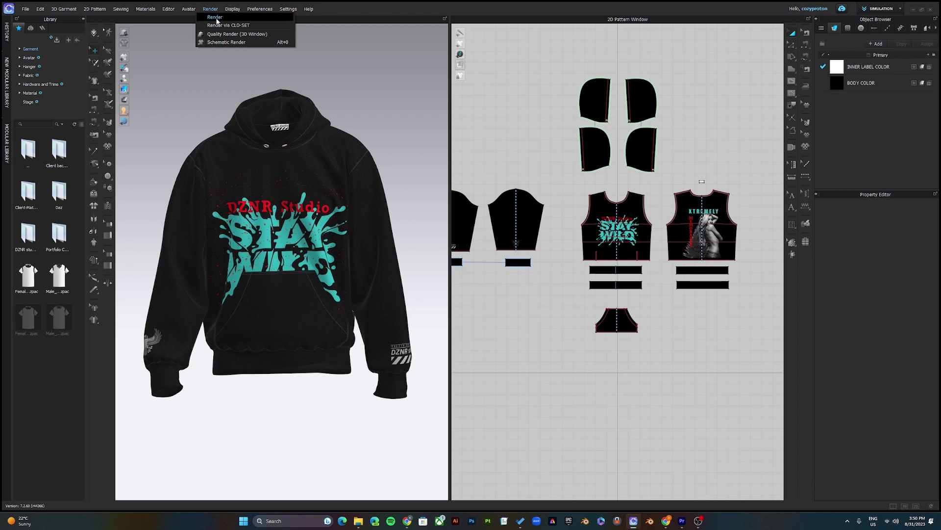
click(216, 18)
Step: Review the image/video output and render engine settings, and start the final render of the hoodie's walk animation
click(793, 116)
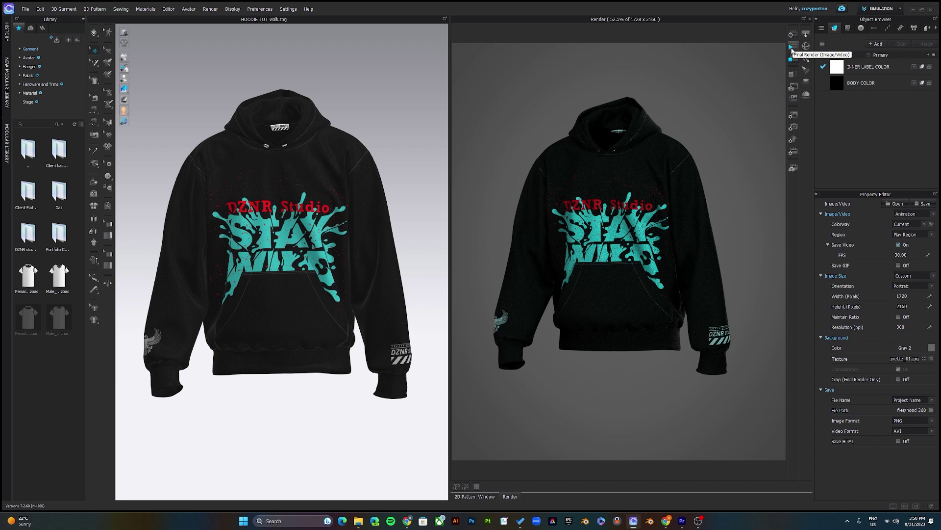
click(793, 153)
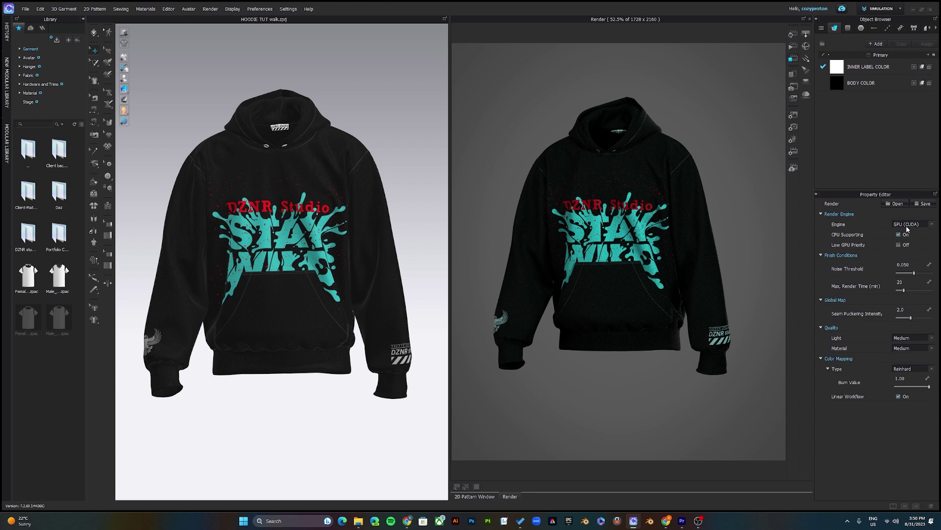
click(793, 47)
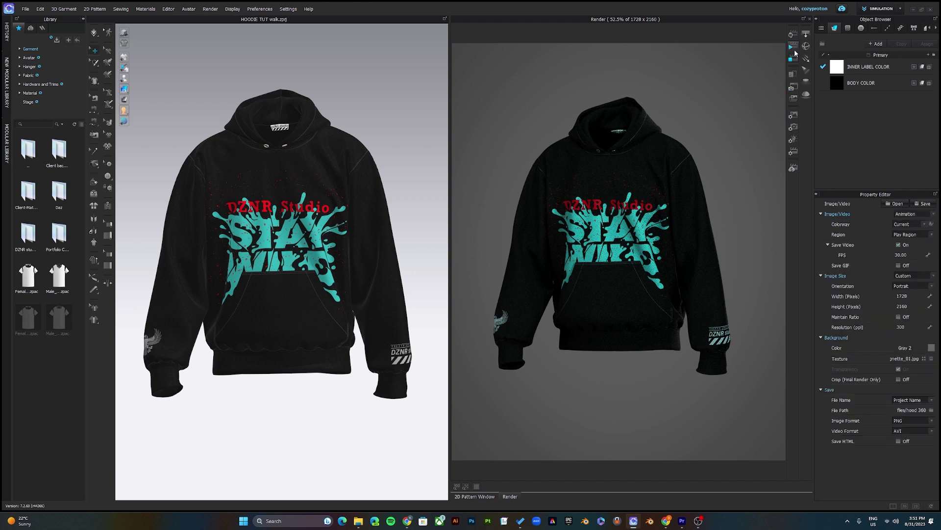
click(793, 47)
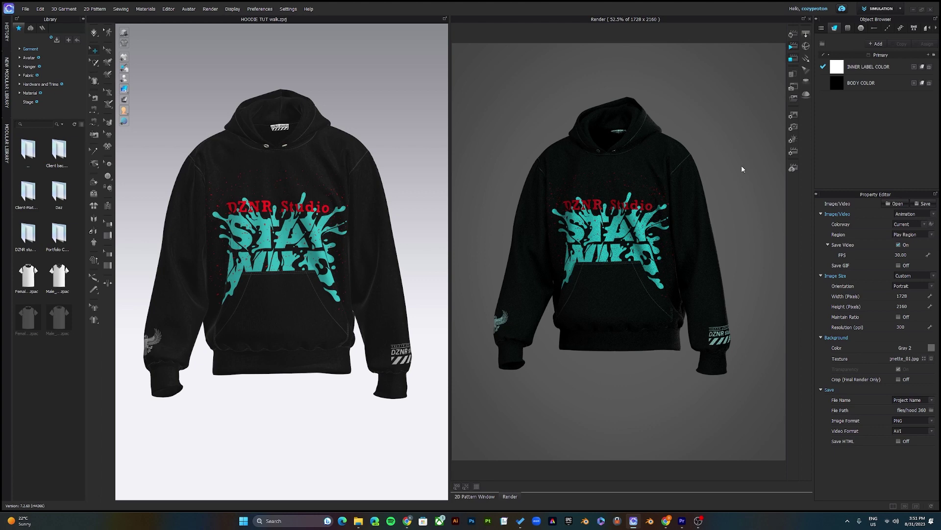